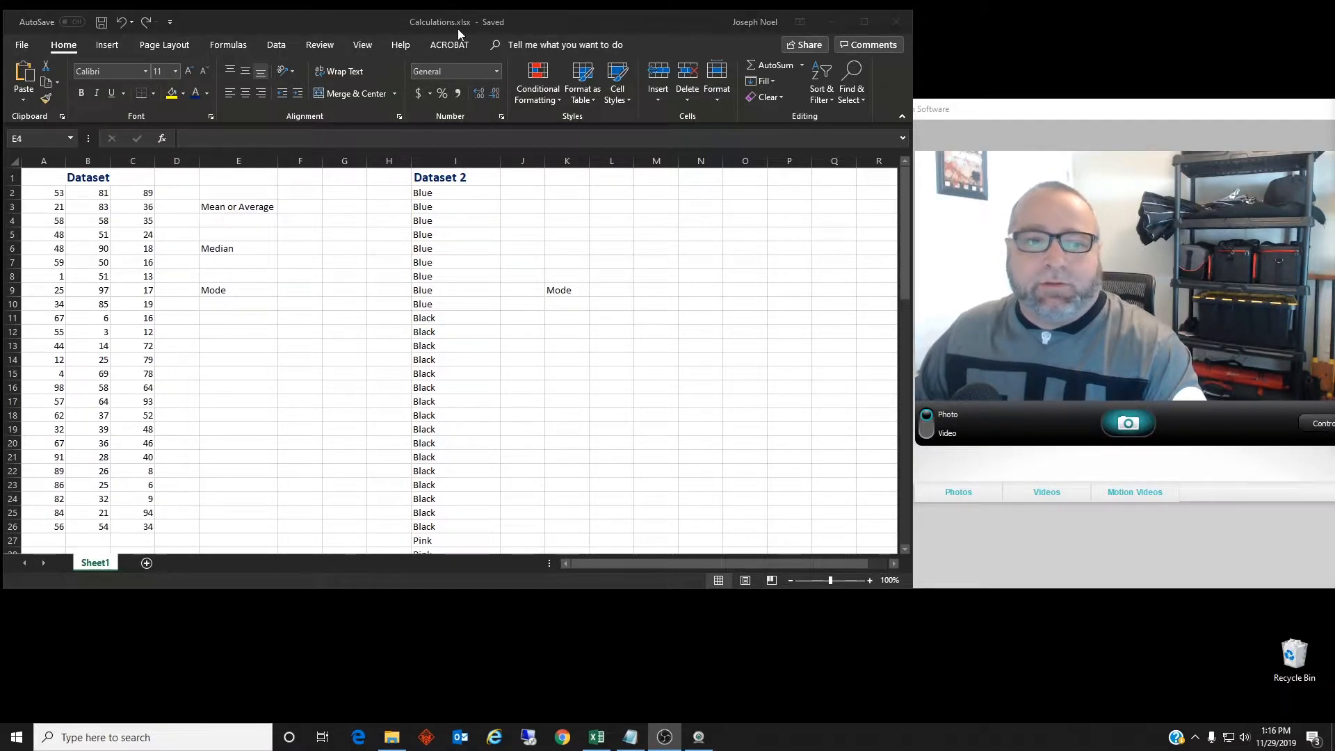
Select the Dataset numbers A2:C26 to preview their statistics, then clear the selection
left_click(55, 194)
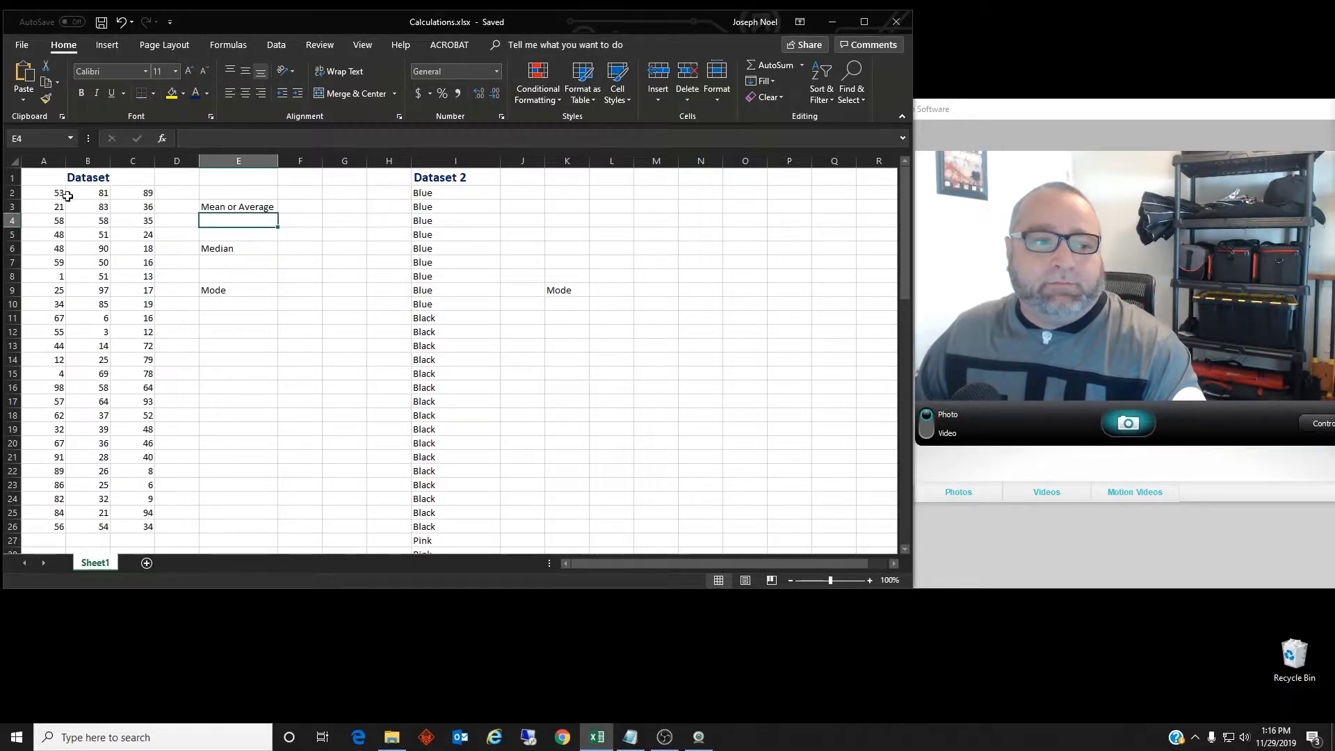
left_click_drag(55, 194, 148, 527)
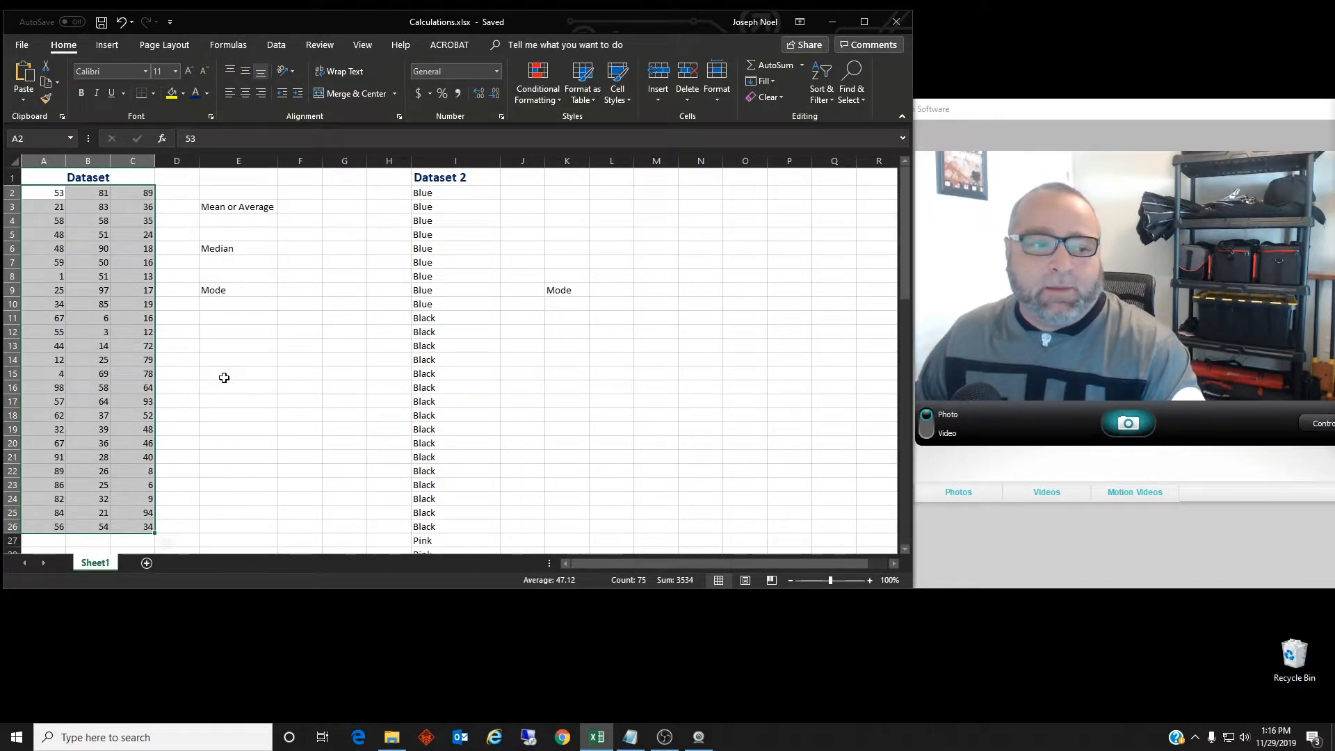
left_click(202, 344)
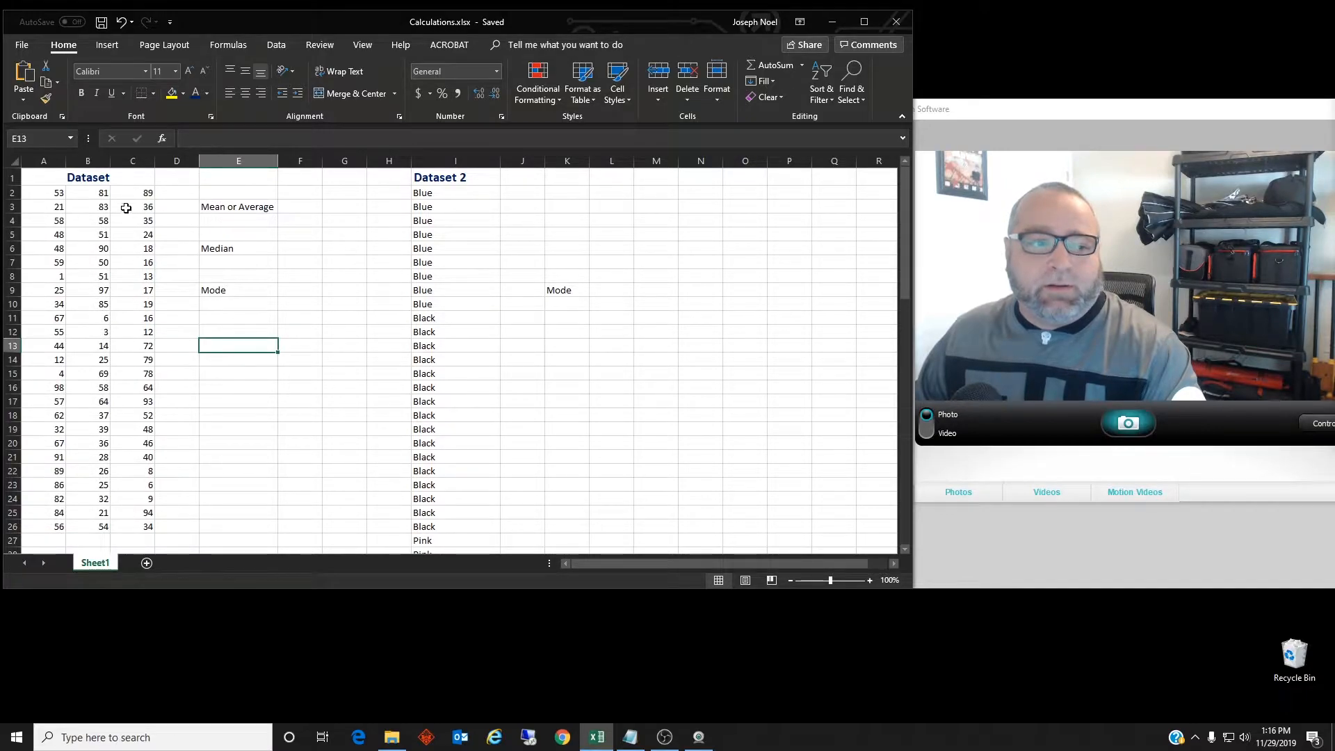
Enter =AVERAGE(A2:C26) in cell E4 under Mean or Average, giving 47.12
left_click(214, 222)
type("=")
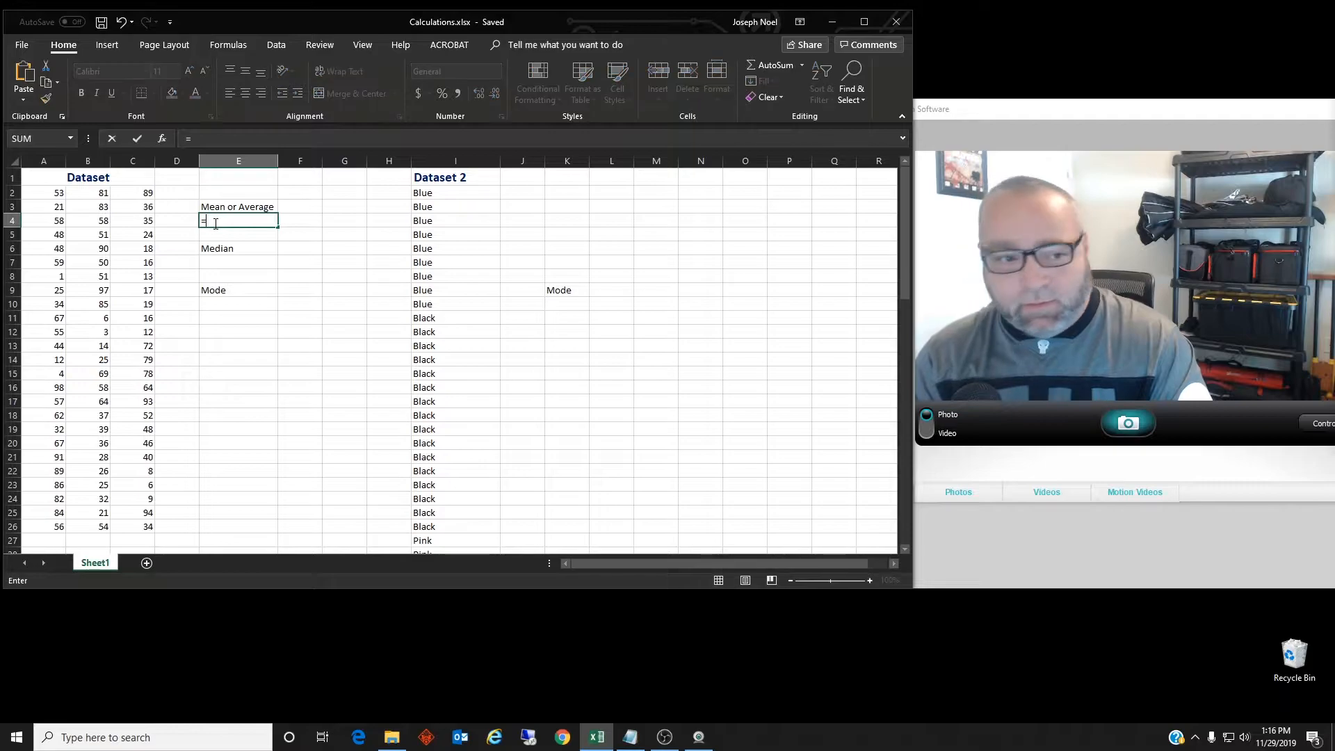
type("A")
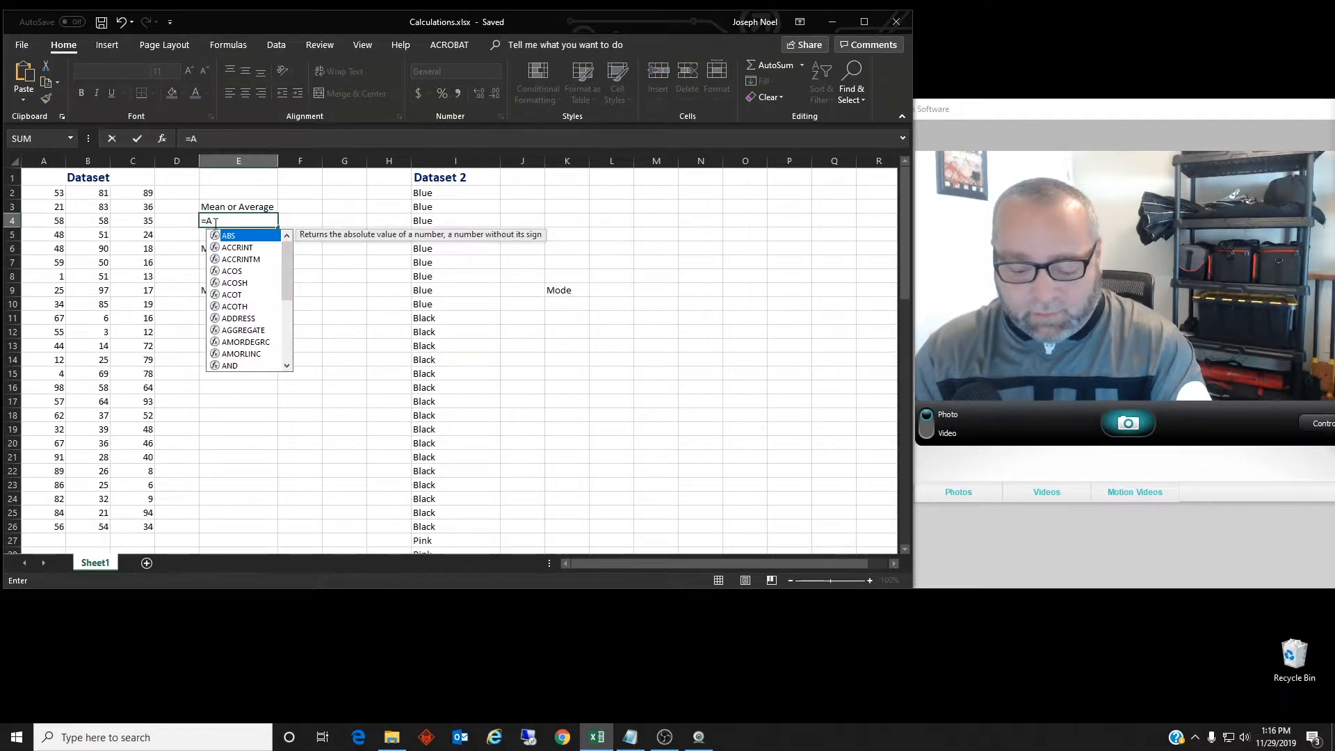
type("verage")
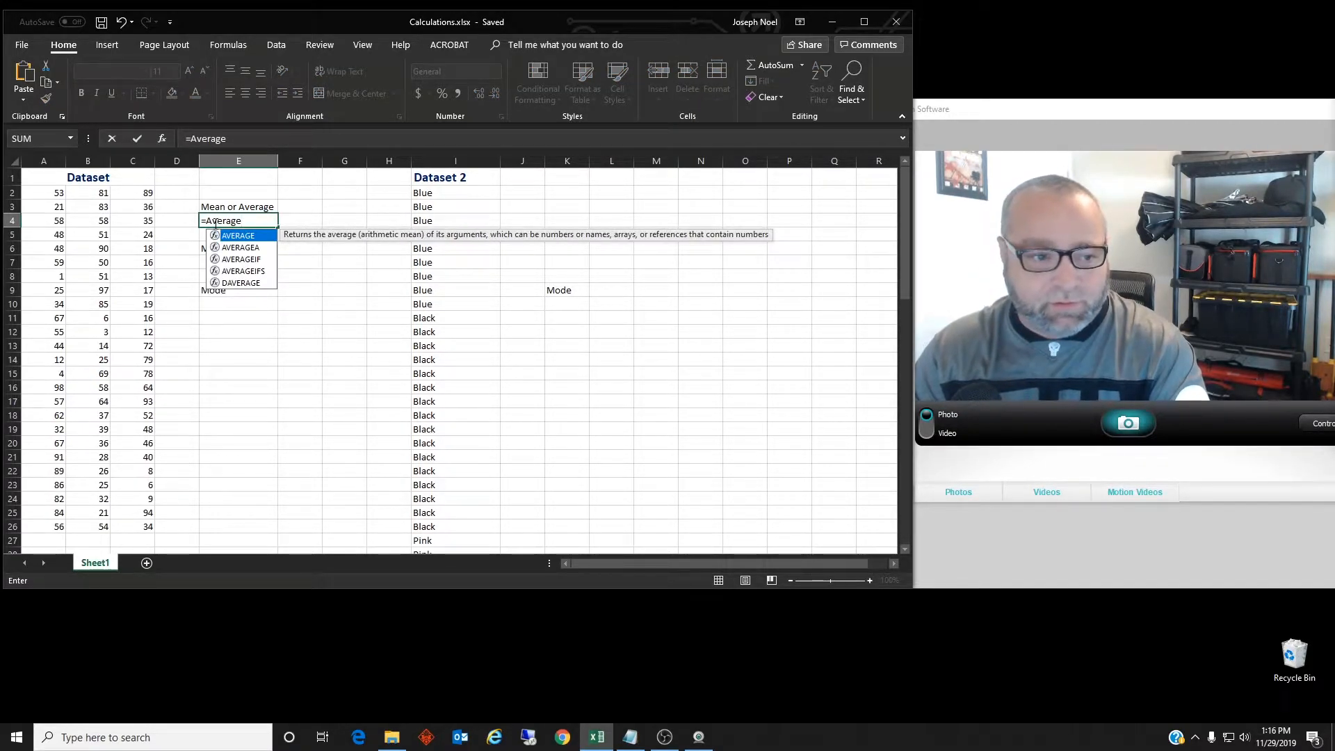
type("(")
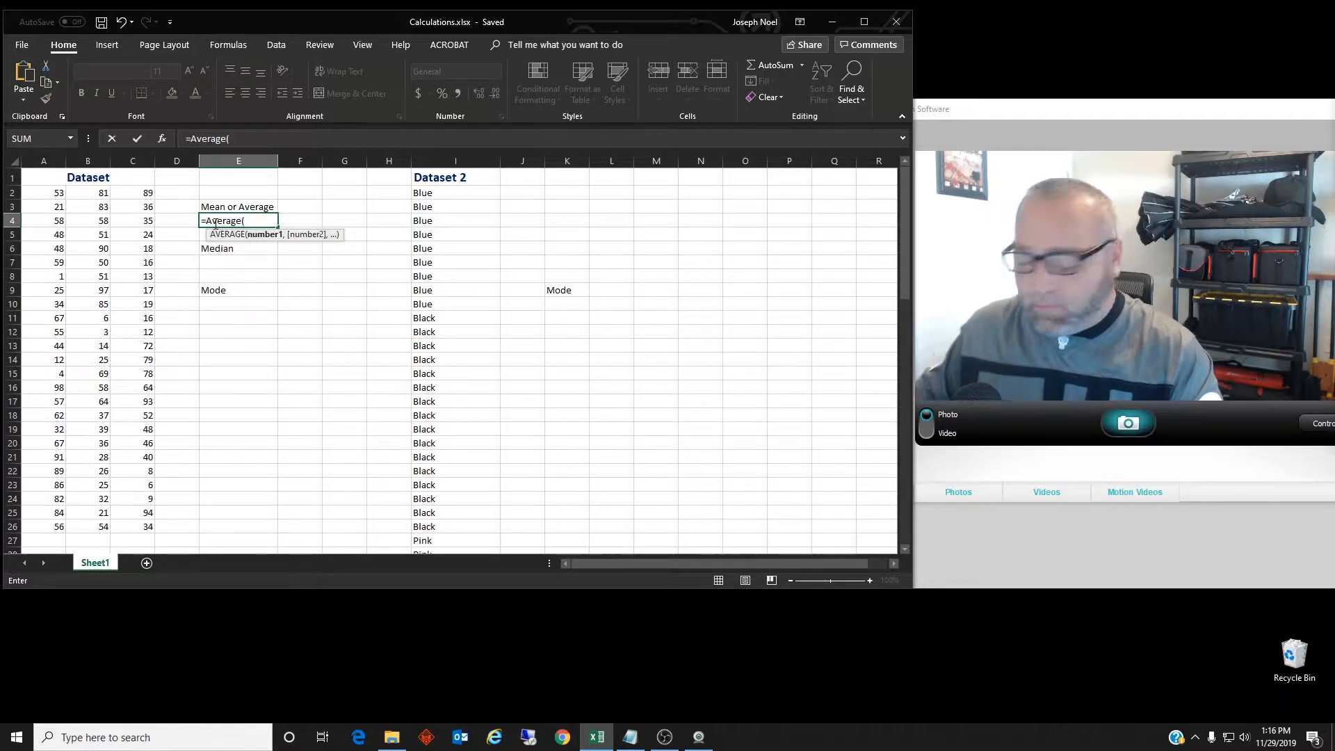
left_click_drag(50, 194, 124, 527)
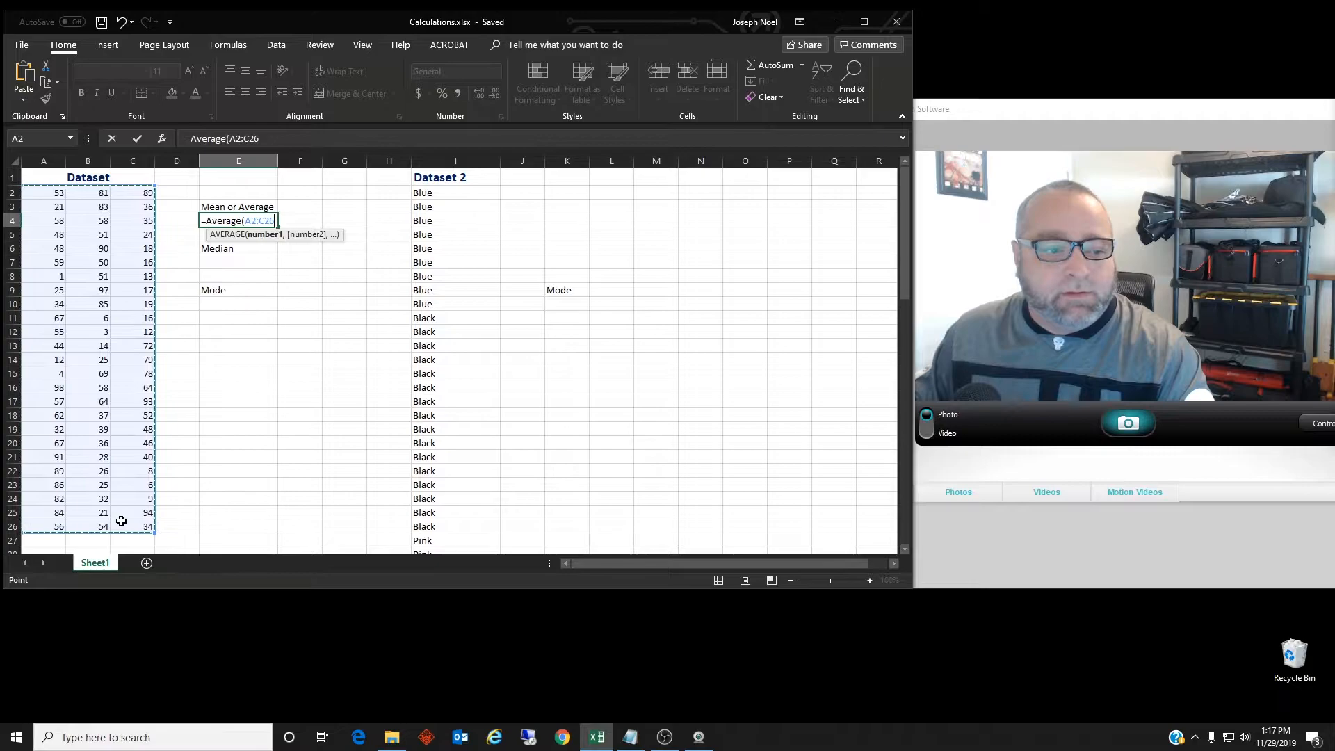
key("Return")
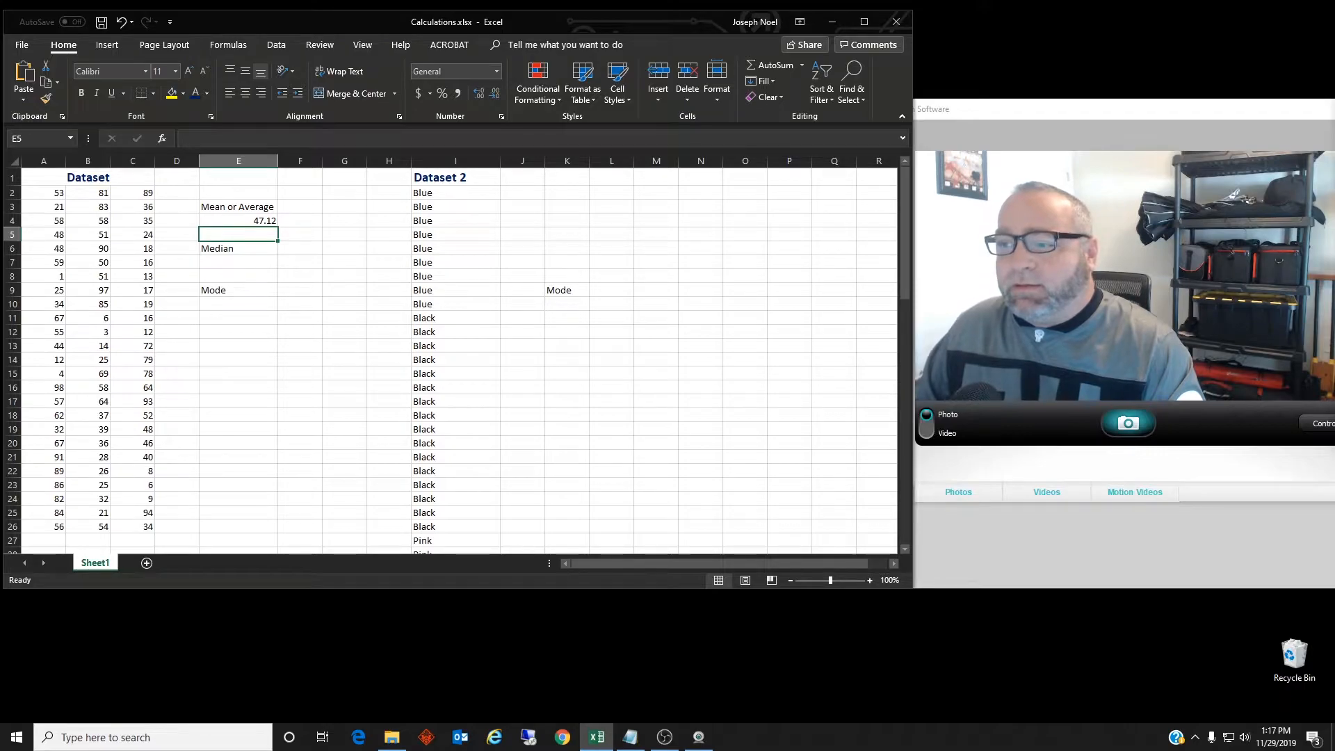
key("alt+Tab")
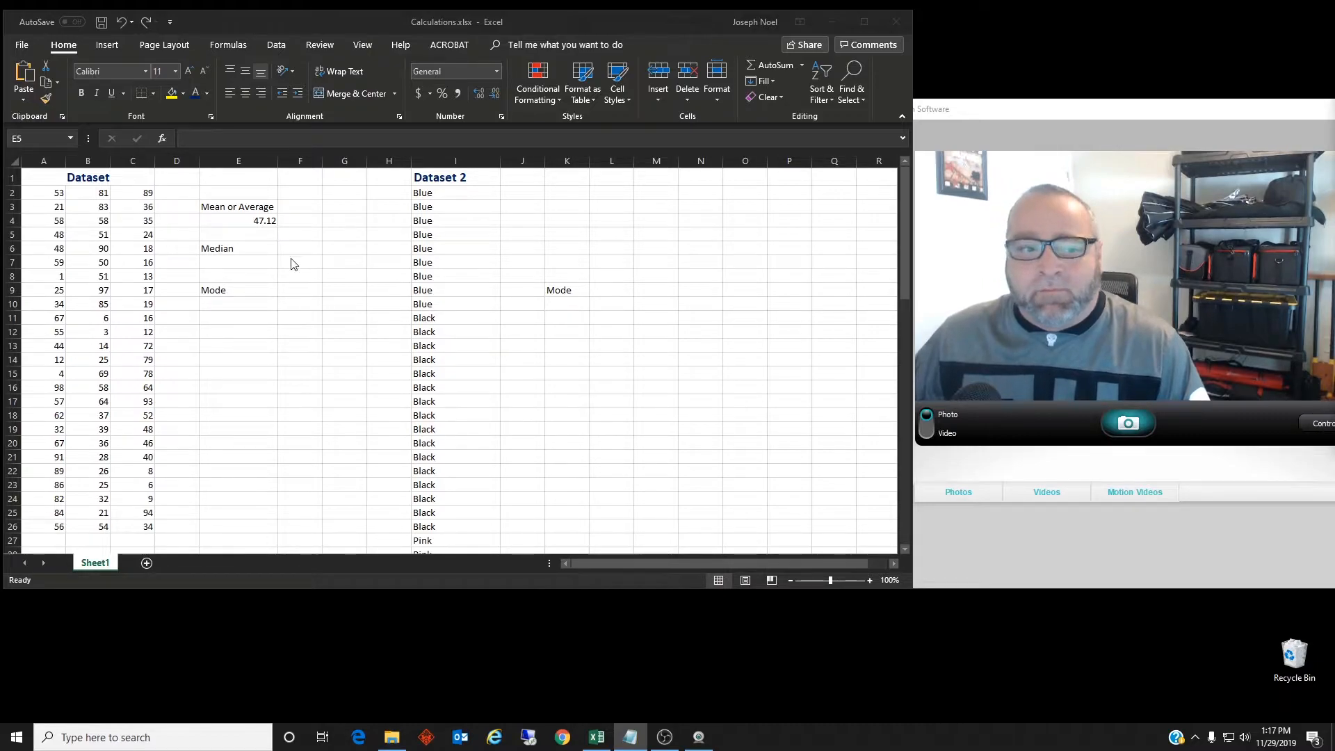
Enter =MEDIAN(A2:C26) in cell E7 under Median, giving 48
left_click(234, 265)
left_click(245, 263)
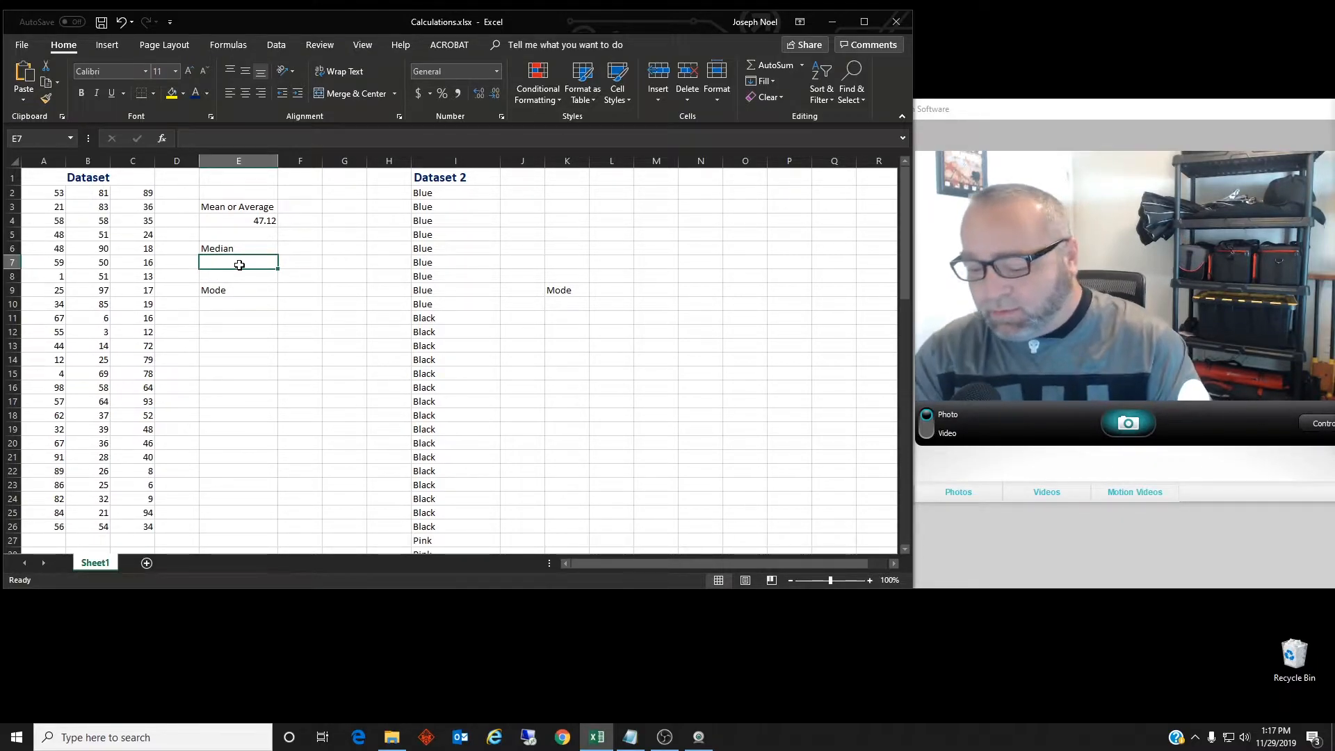
type("+")
key("BackSpace")
type("=")
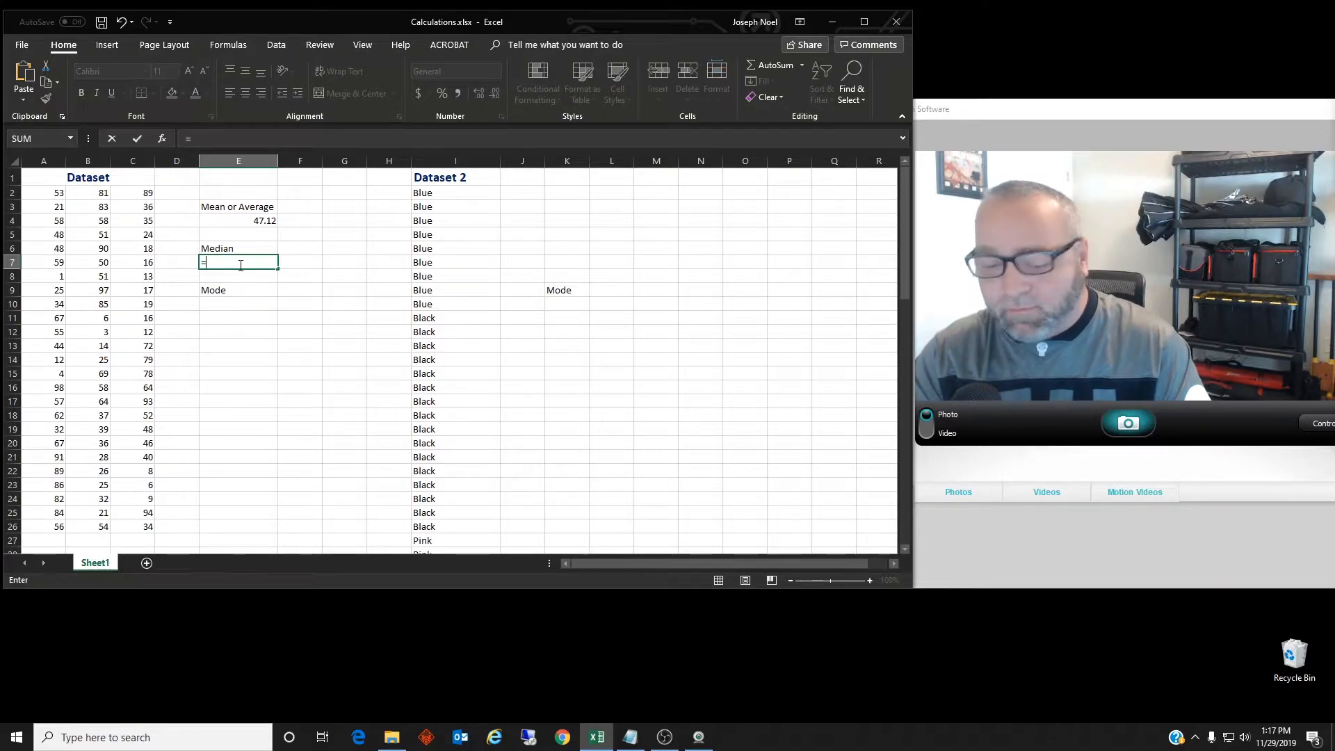
type("Medi")
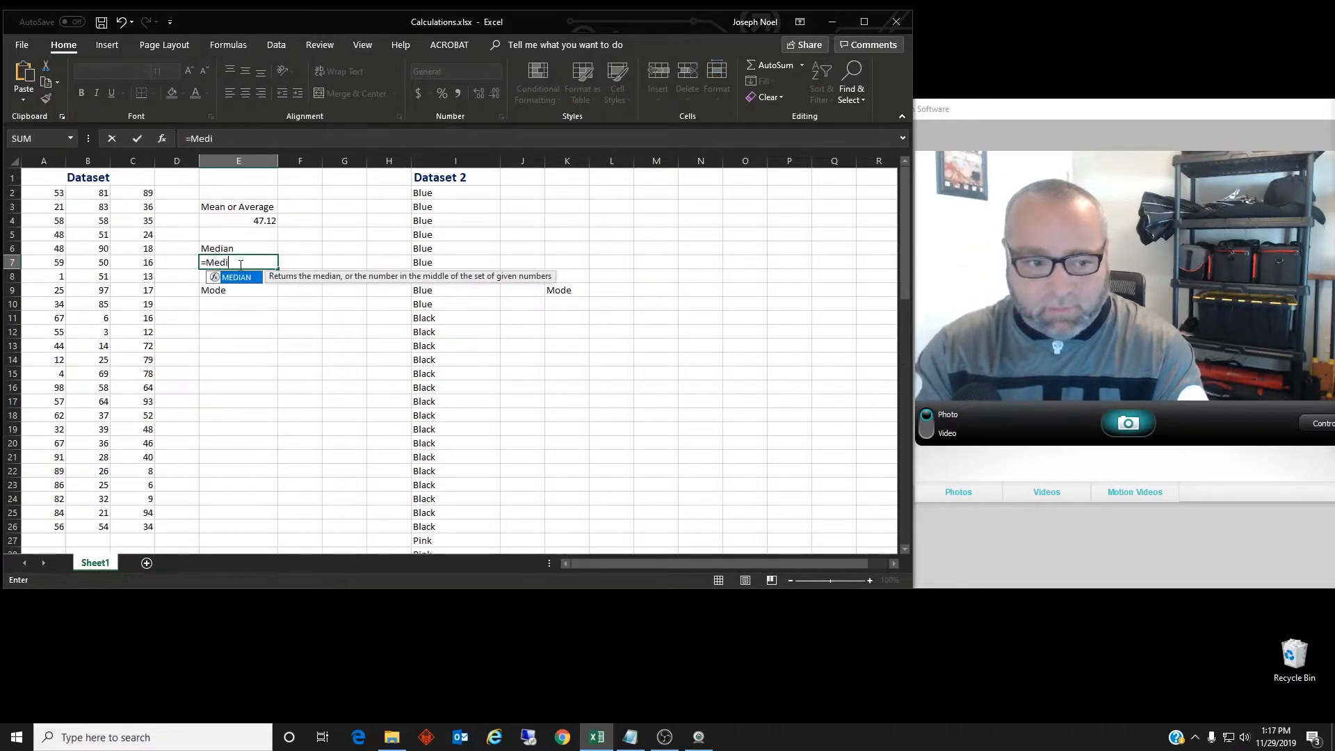
key("Tab")
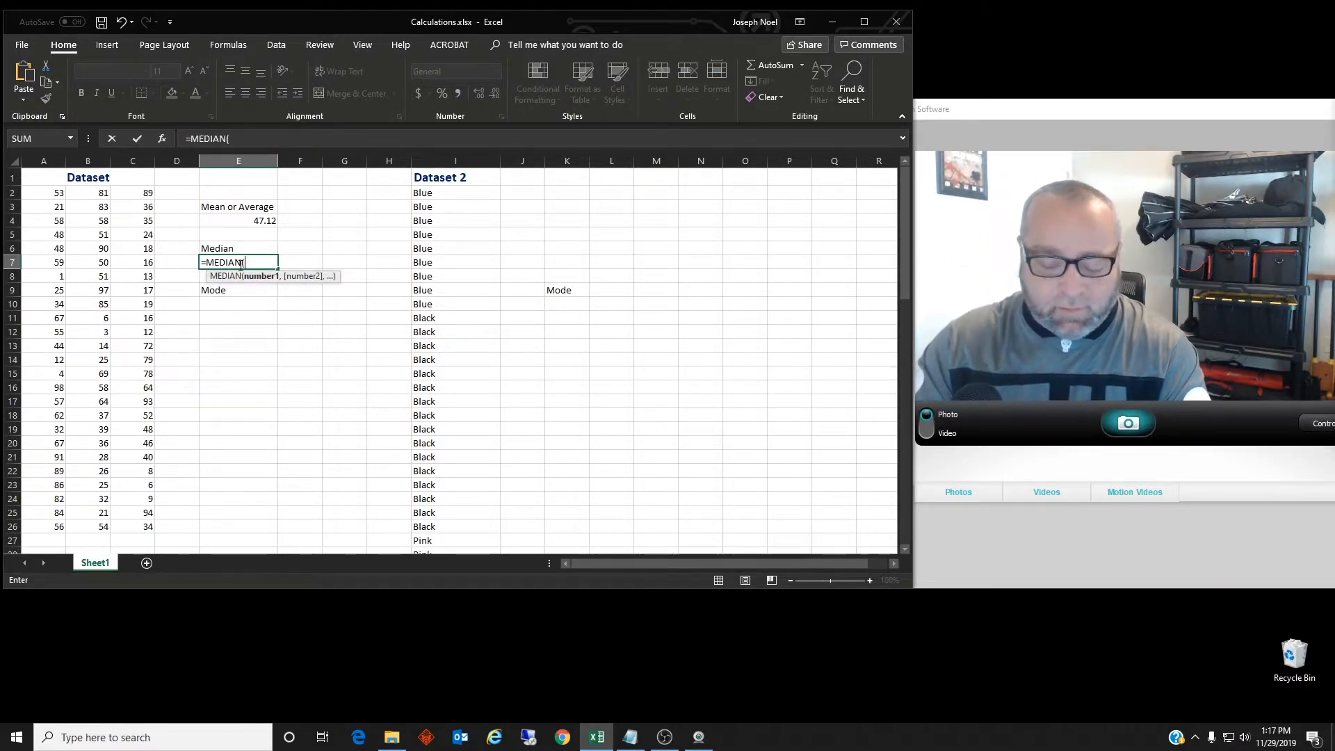
left_click_drag(55, 193, 116, 521)
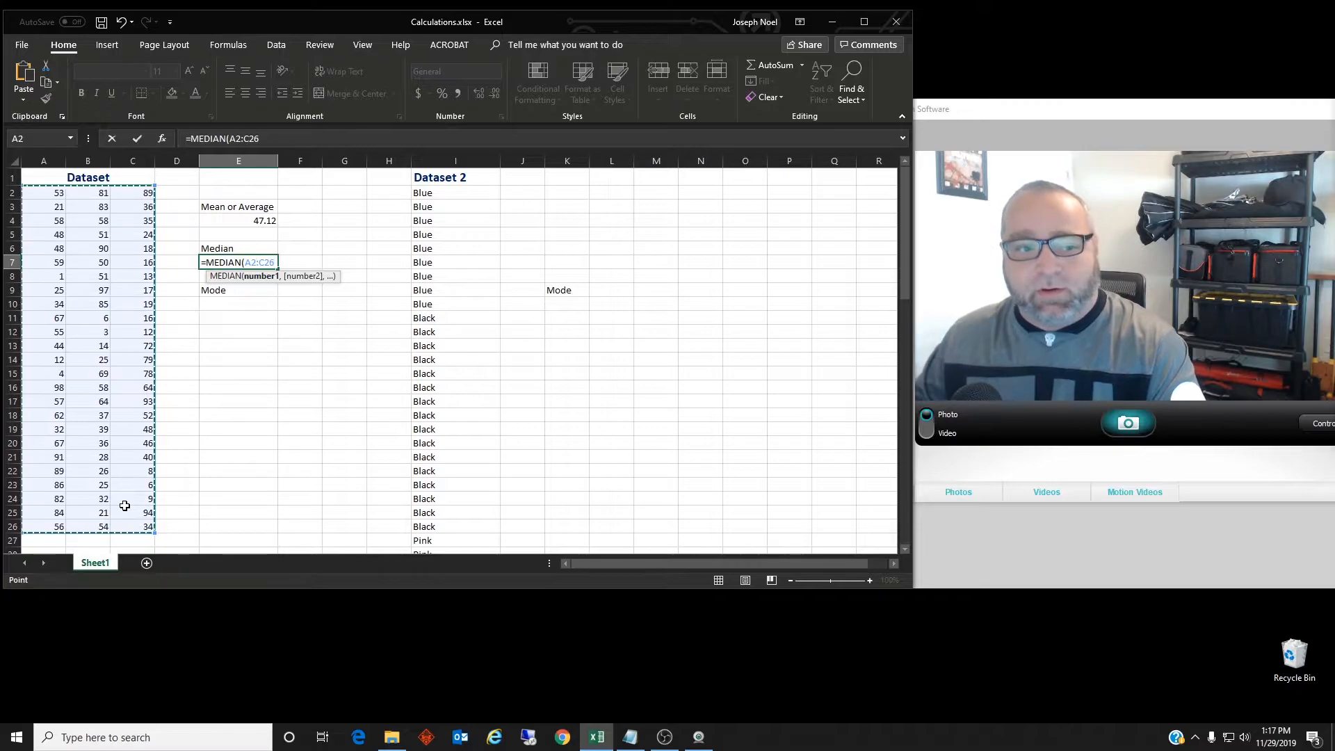
key("Return")
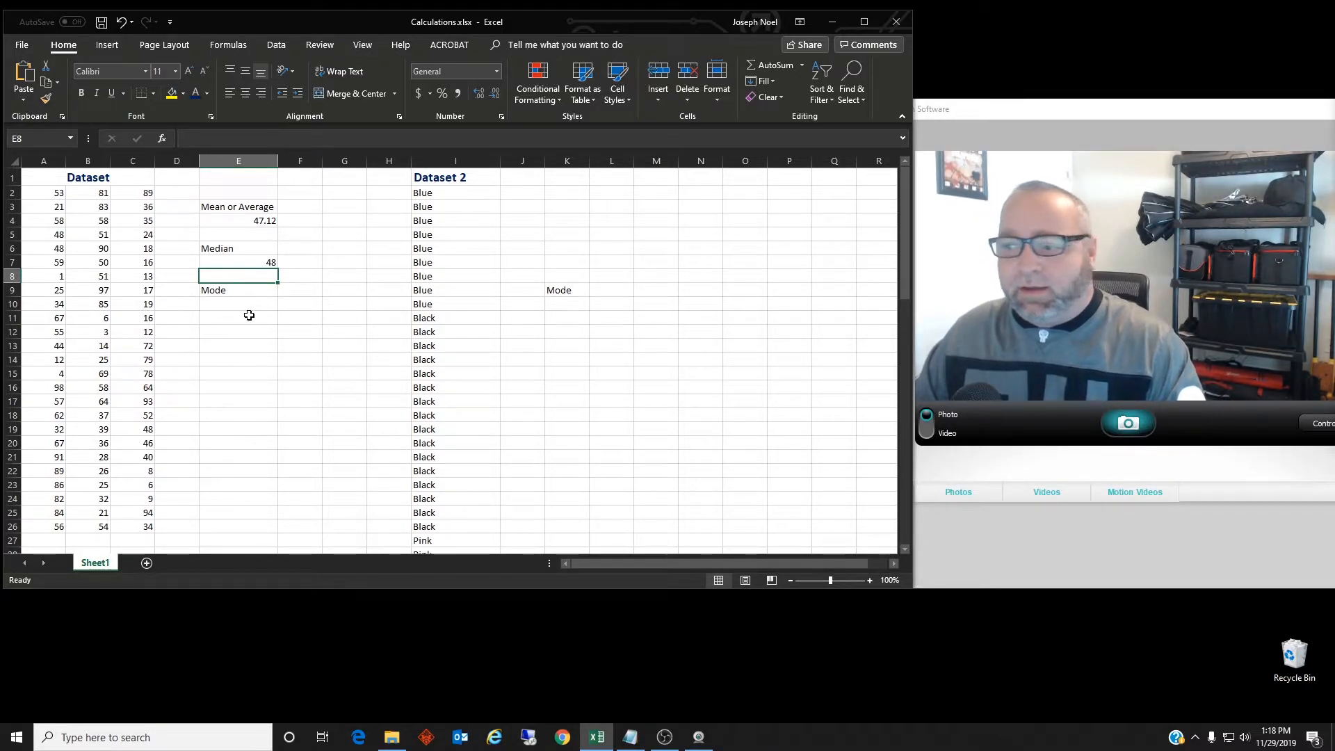
Enter a MODE formula over A2:C26 in cell E10 under Mode
left_click(223, 304)
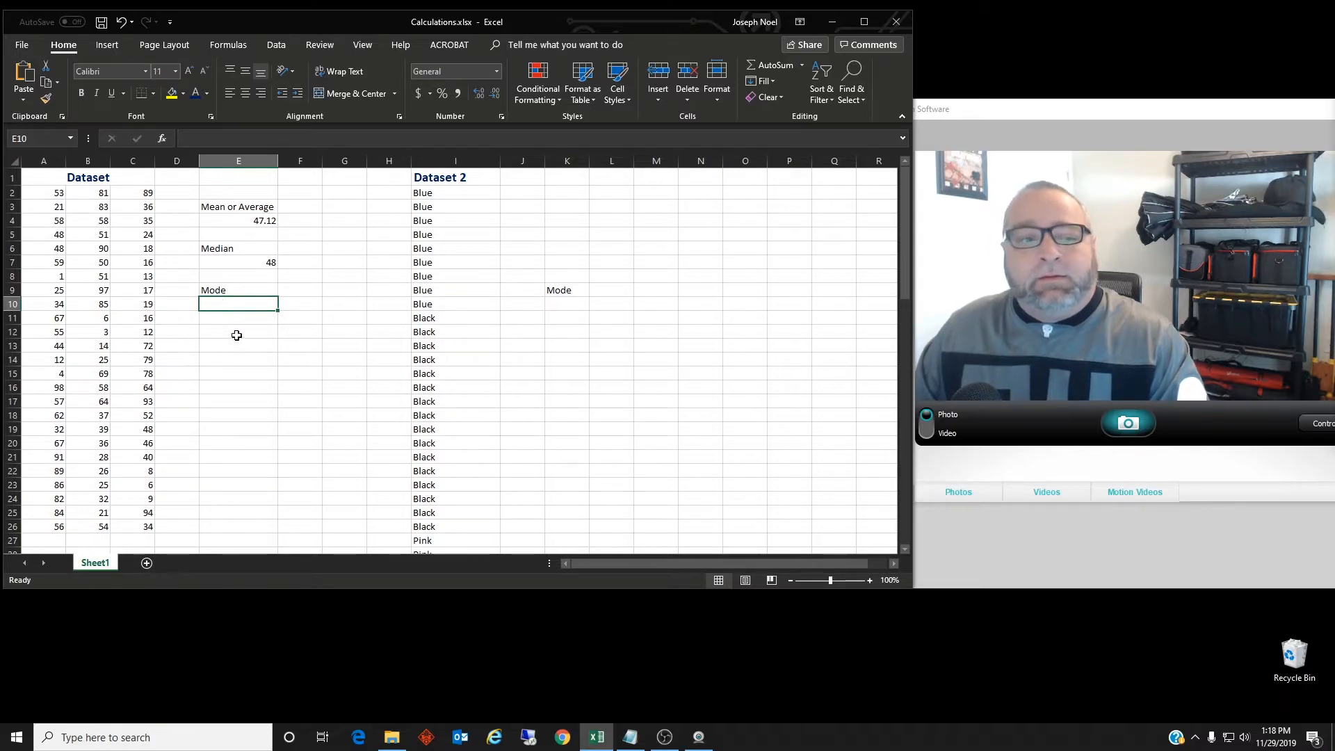
type("=")
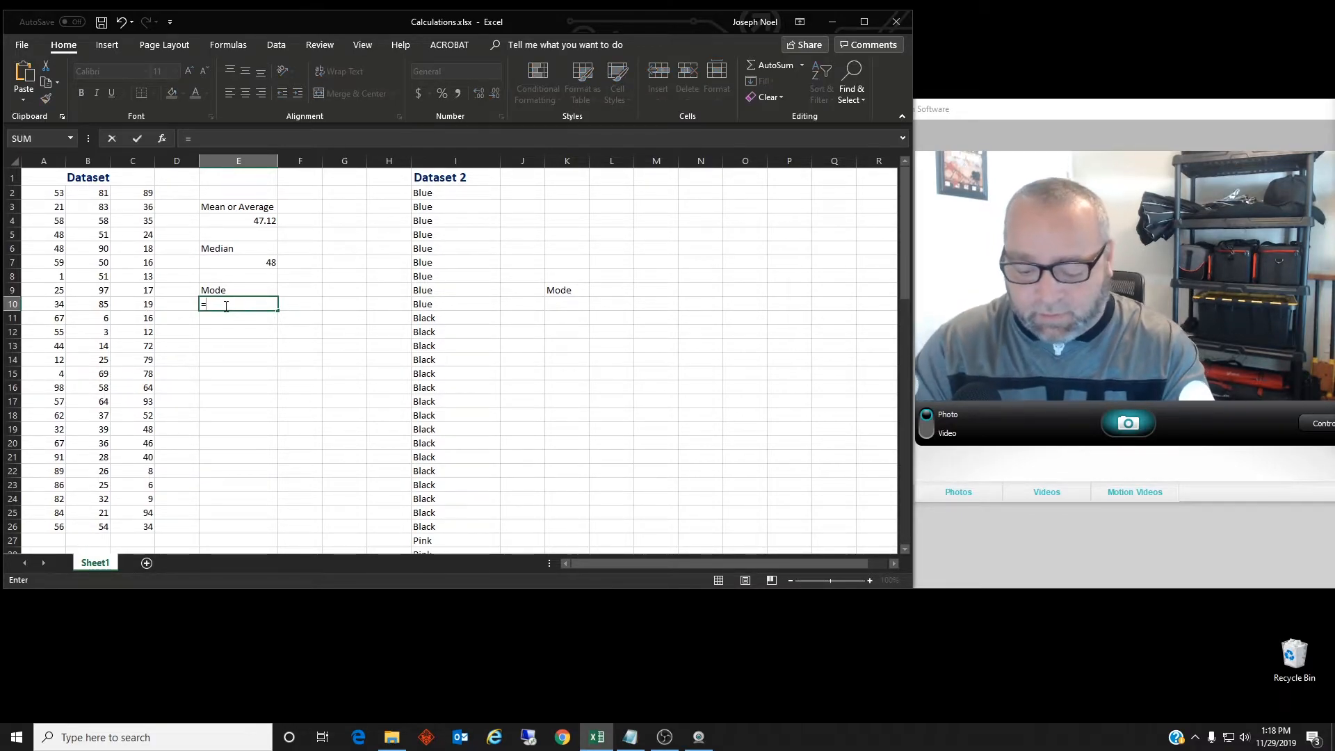
type("Mo")
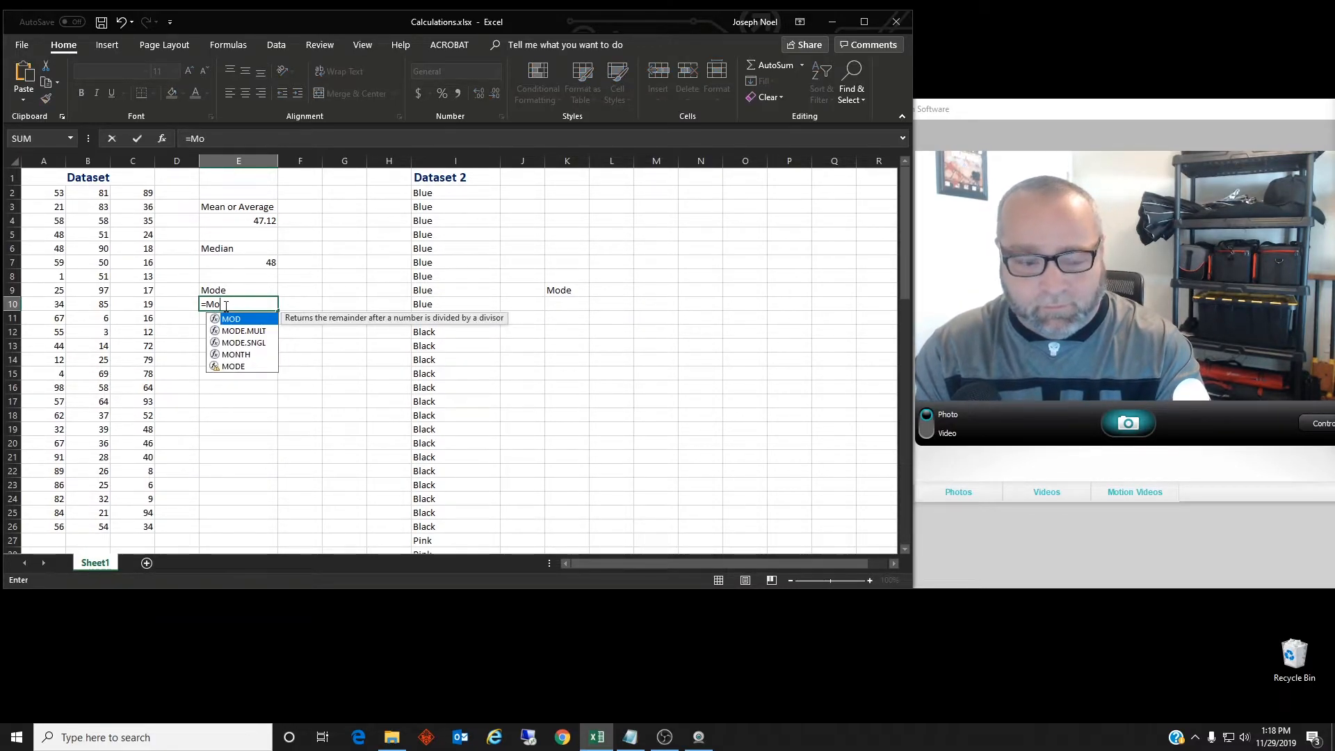
type("de")
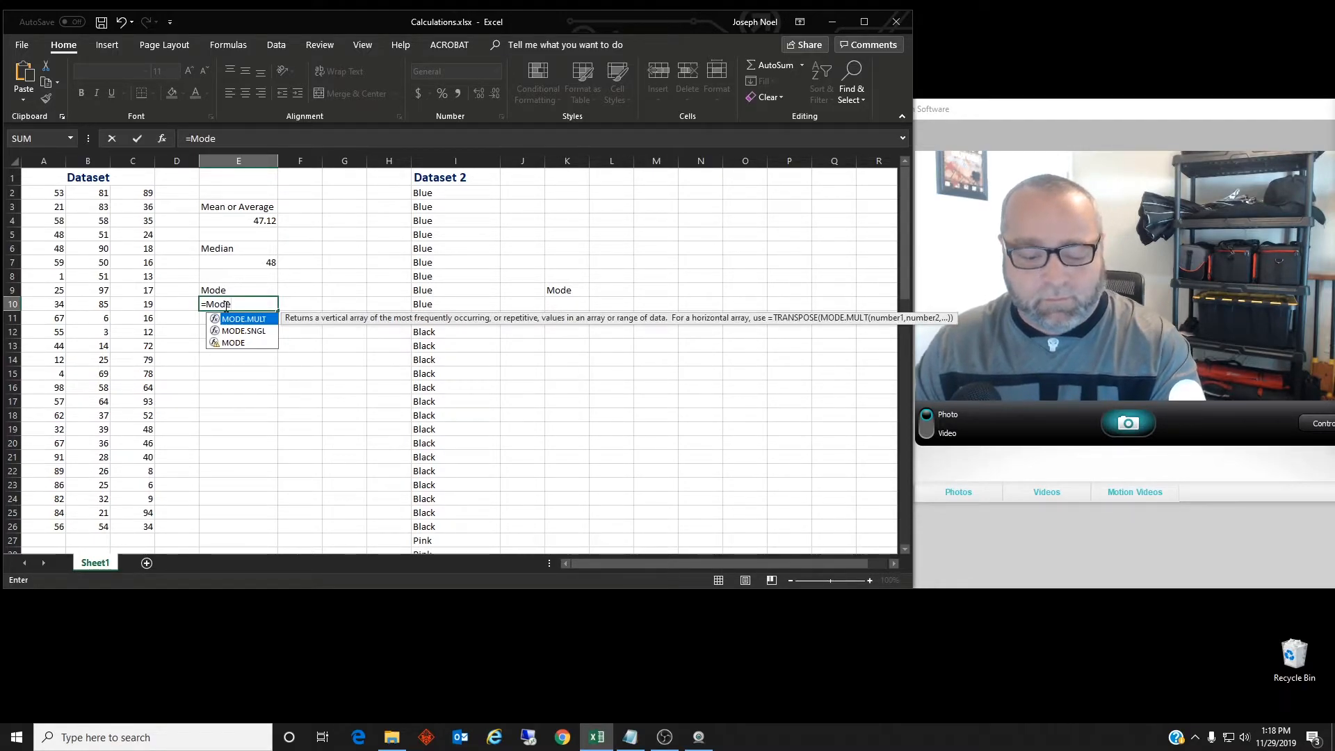
key("Down")
key("Down")
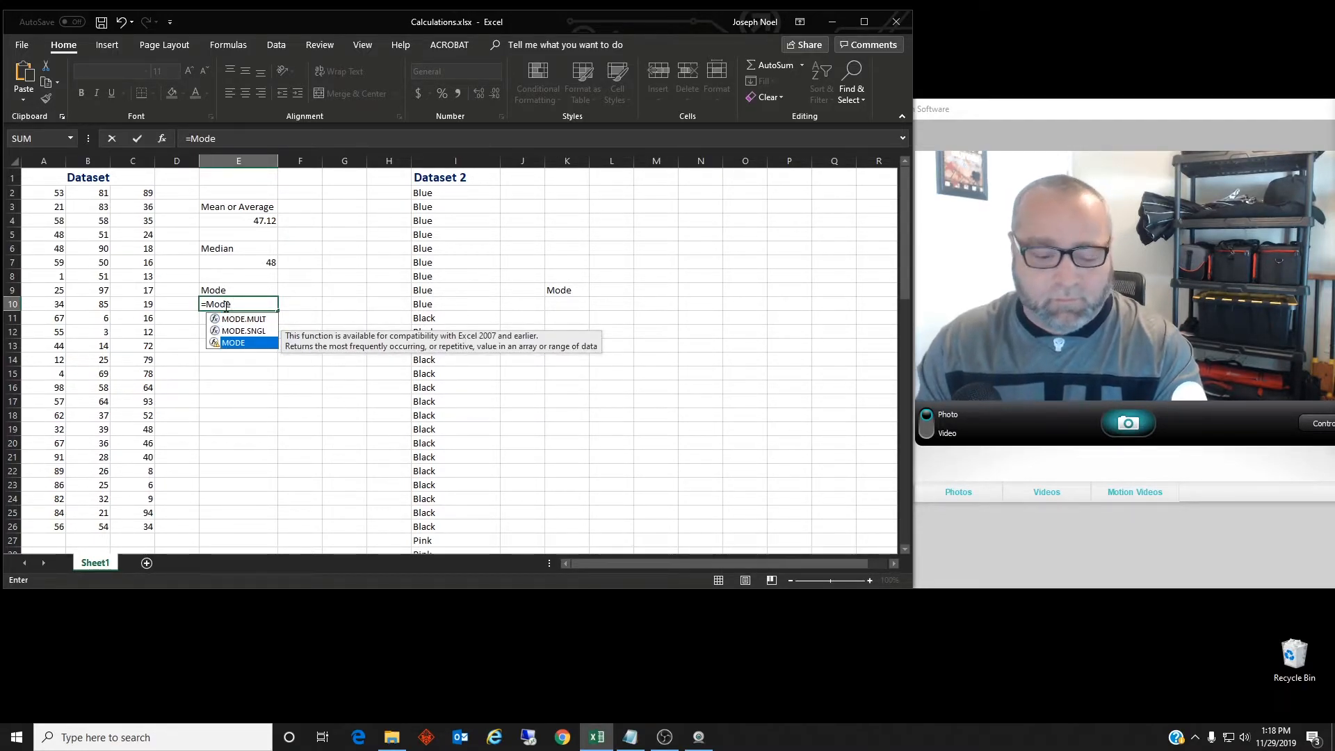
key("Tab")
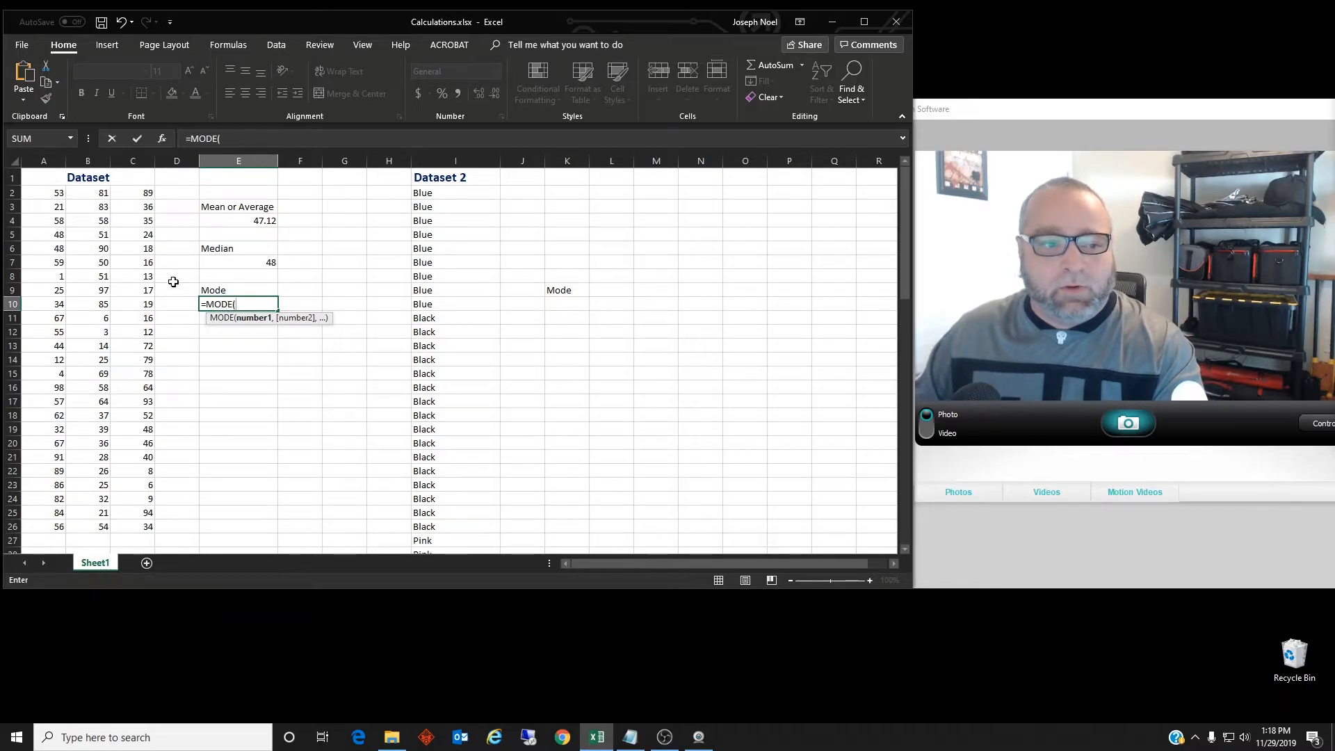
left_click_drag(55, 192, 127, 516)
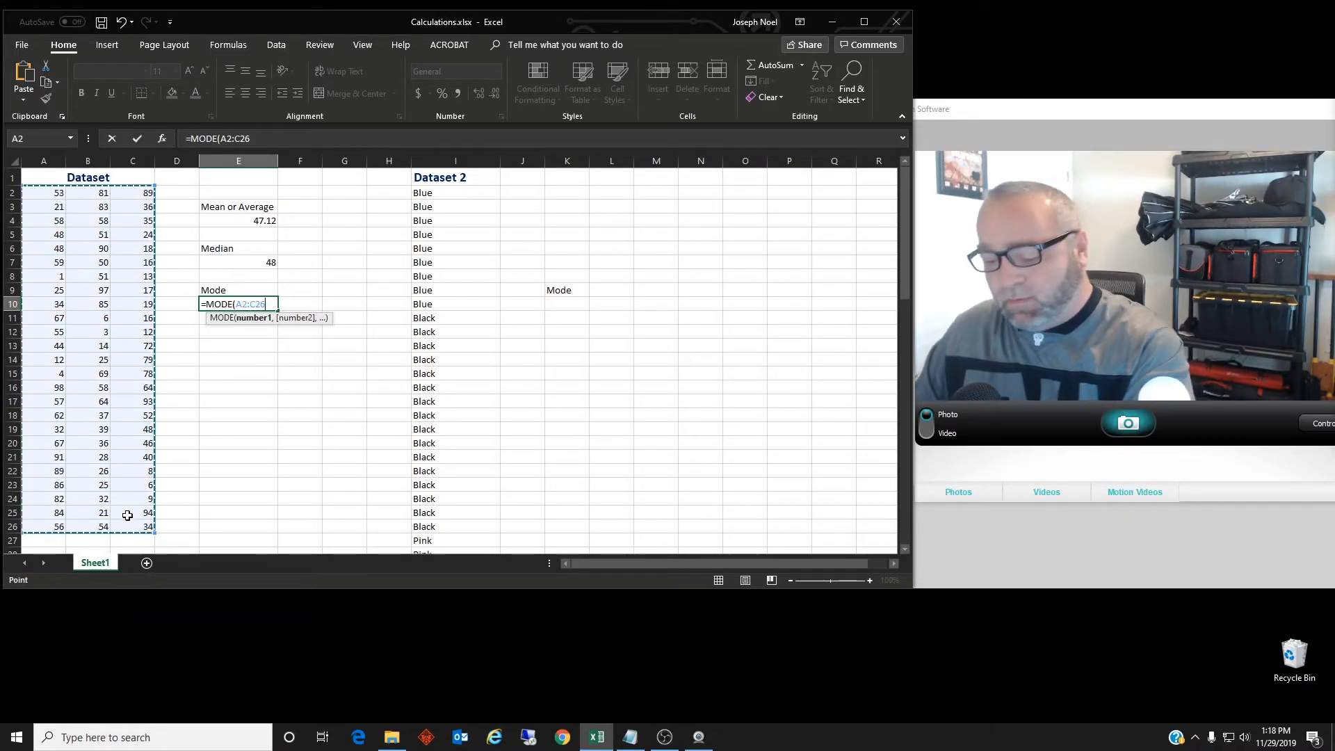
key("Return")
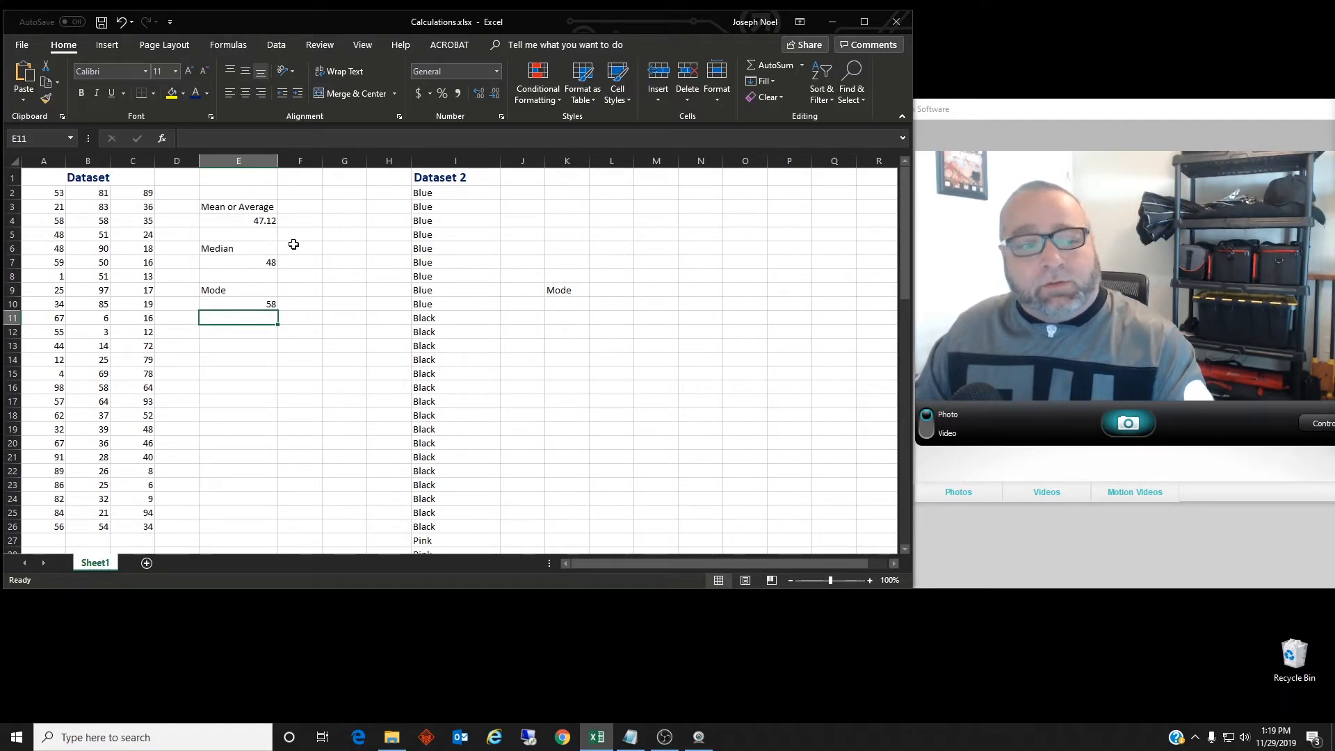
left_click(456, 178)
left_click(466, 160)
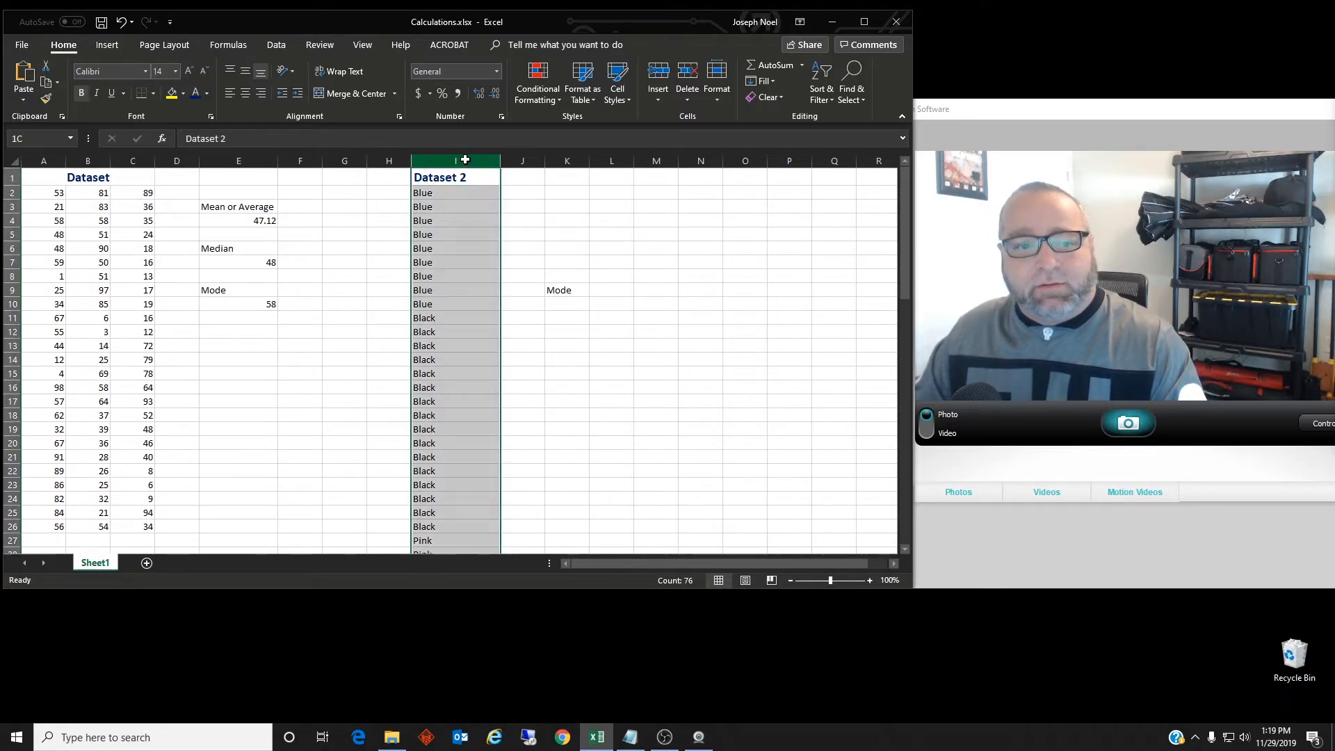
left_click_drag(904, 235, 904, 189)
left_click(560, 303)
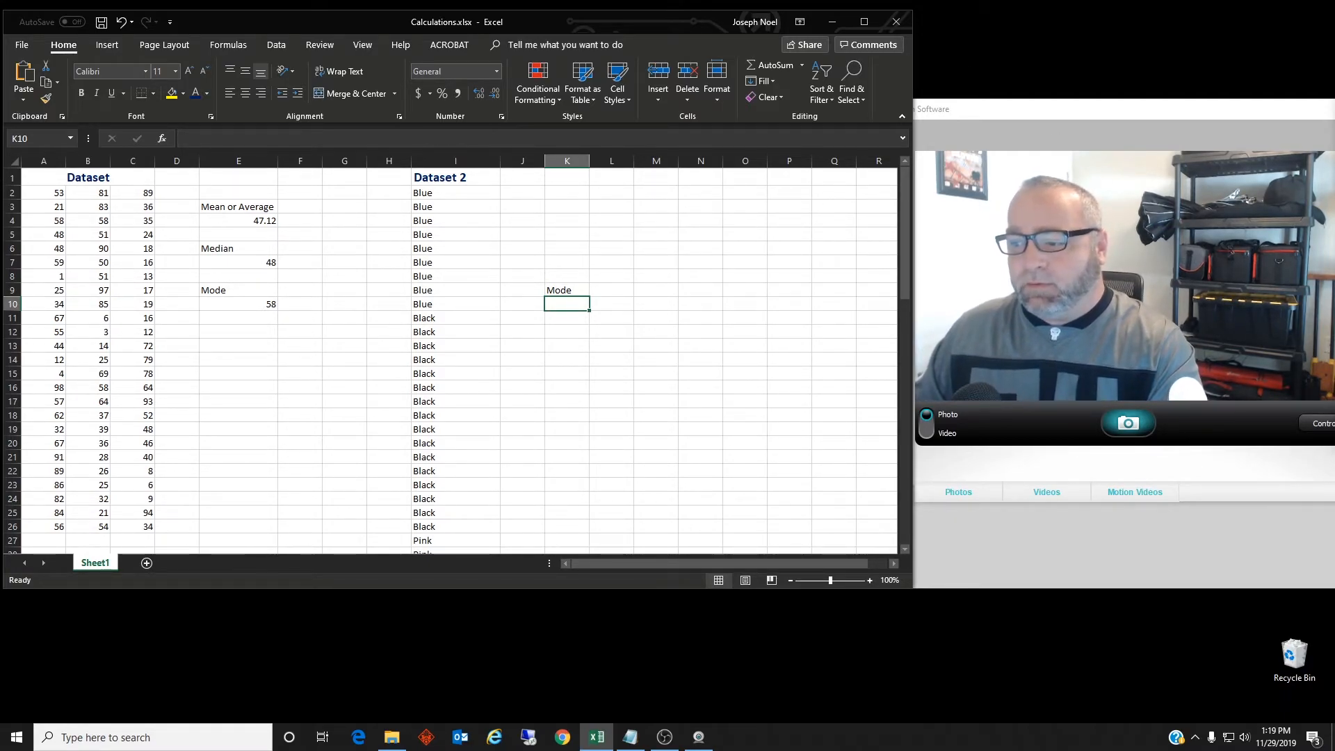
key("alt+Tab")
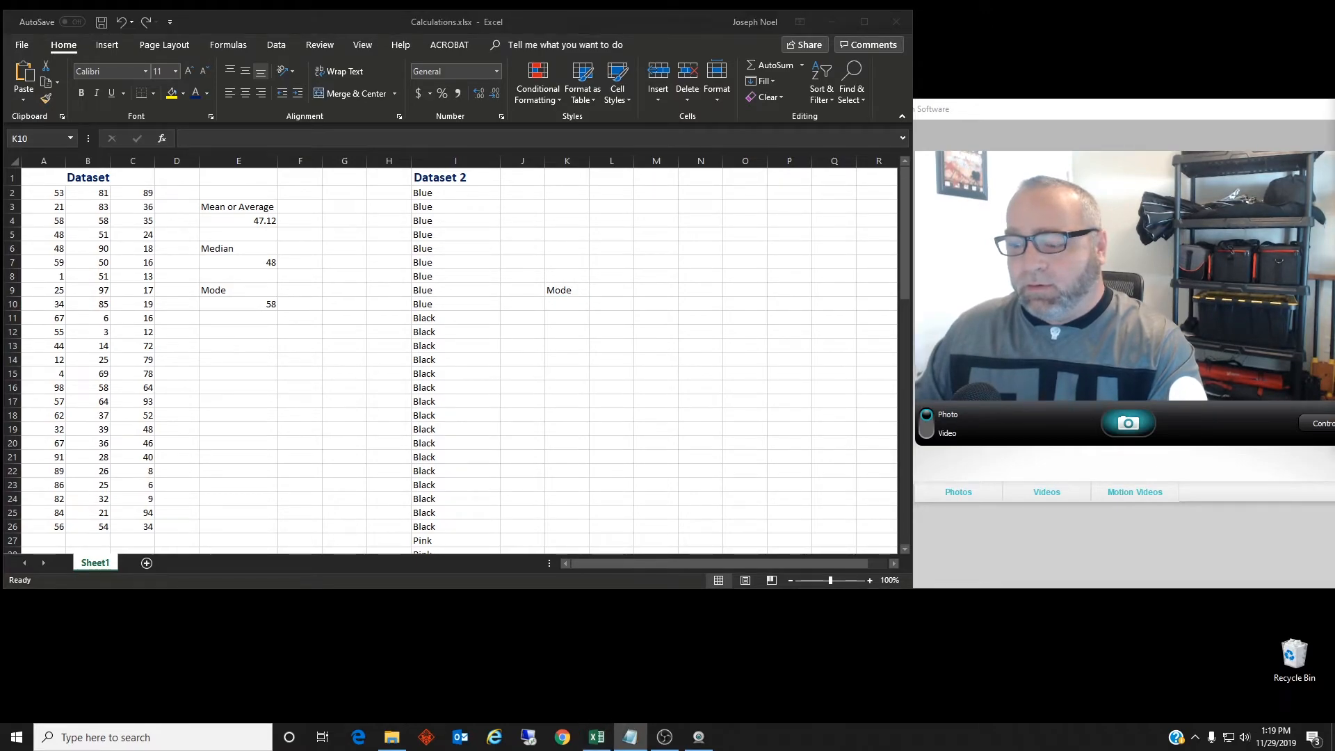
Enter =INDEX(I2:I76,MODE(MATCH(I2:I76,I2:I76,0))) in K10, accepting the correction, returning White
left_click(575, 308)
type("=")
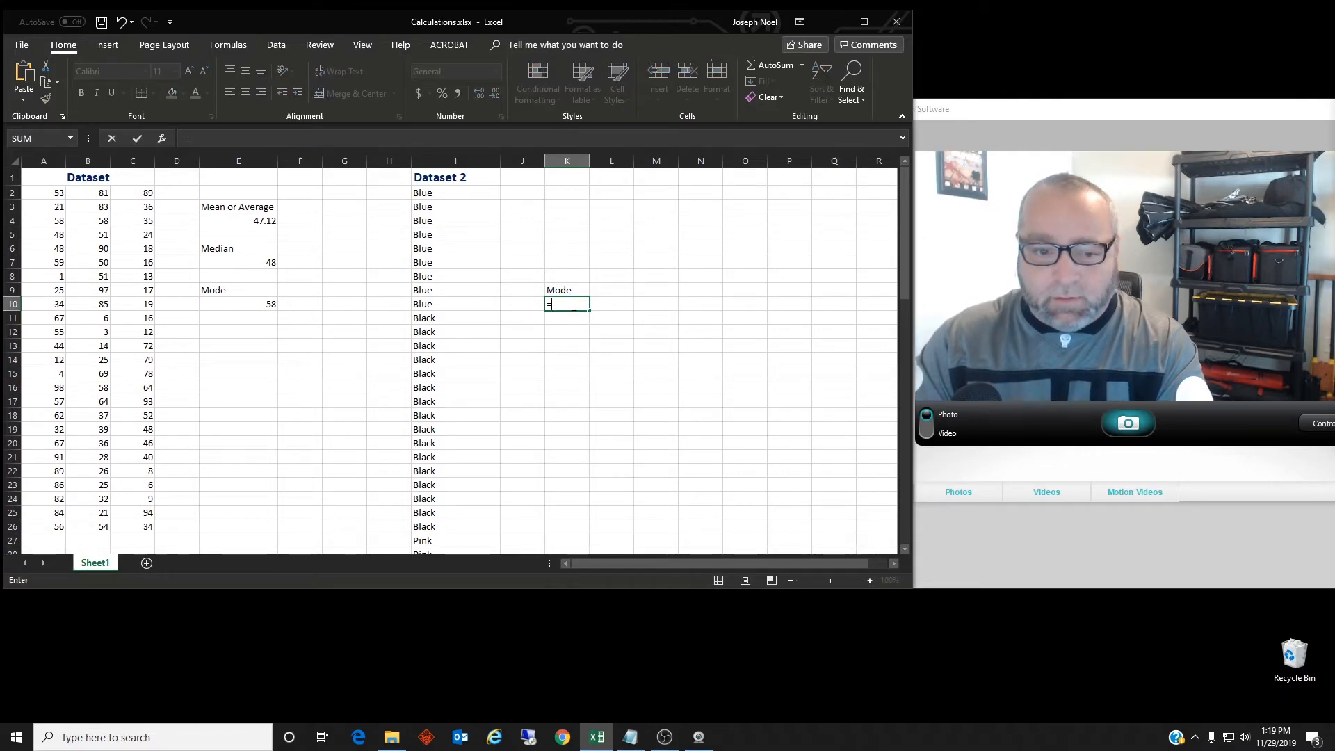
type("INDEX")
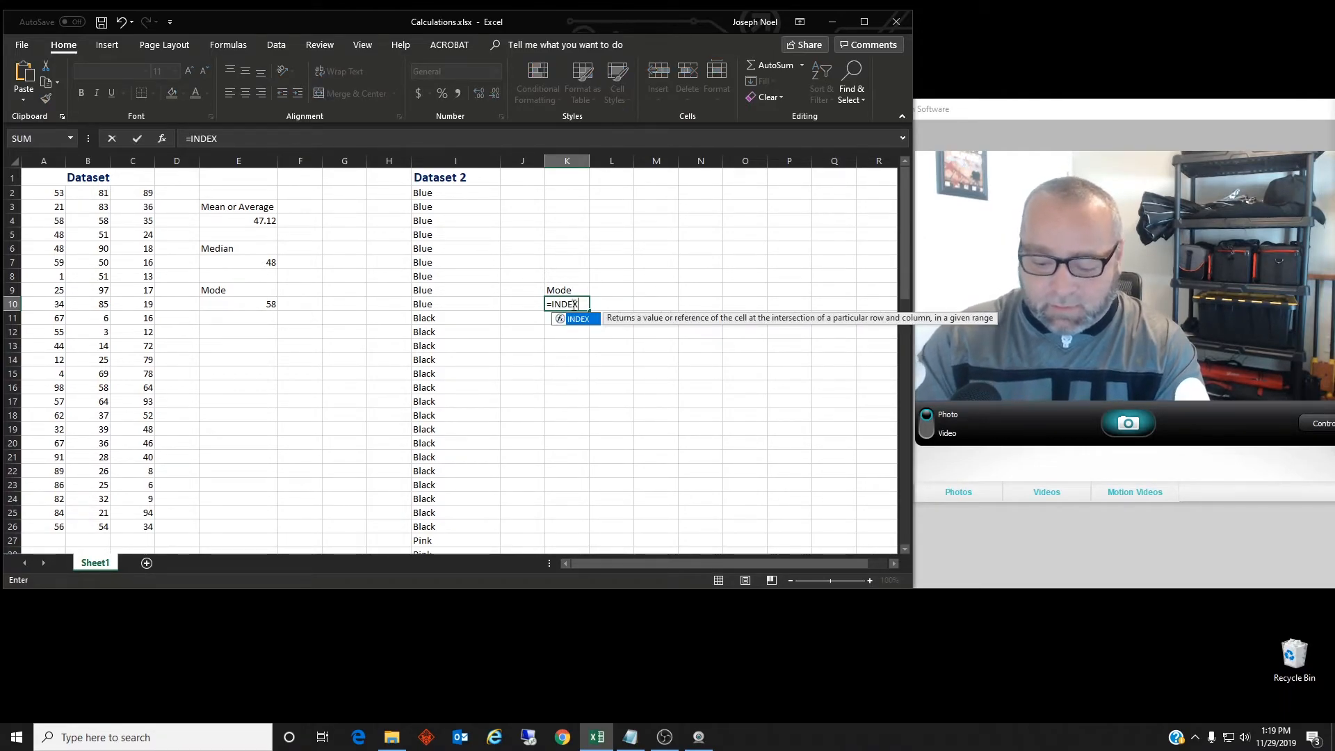
type("(I2:I76")
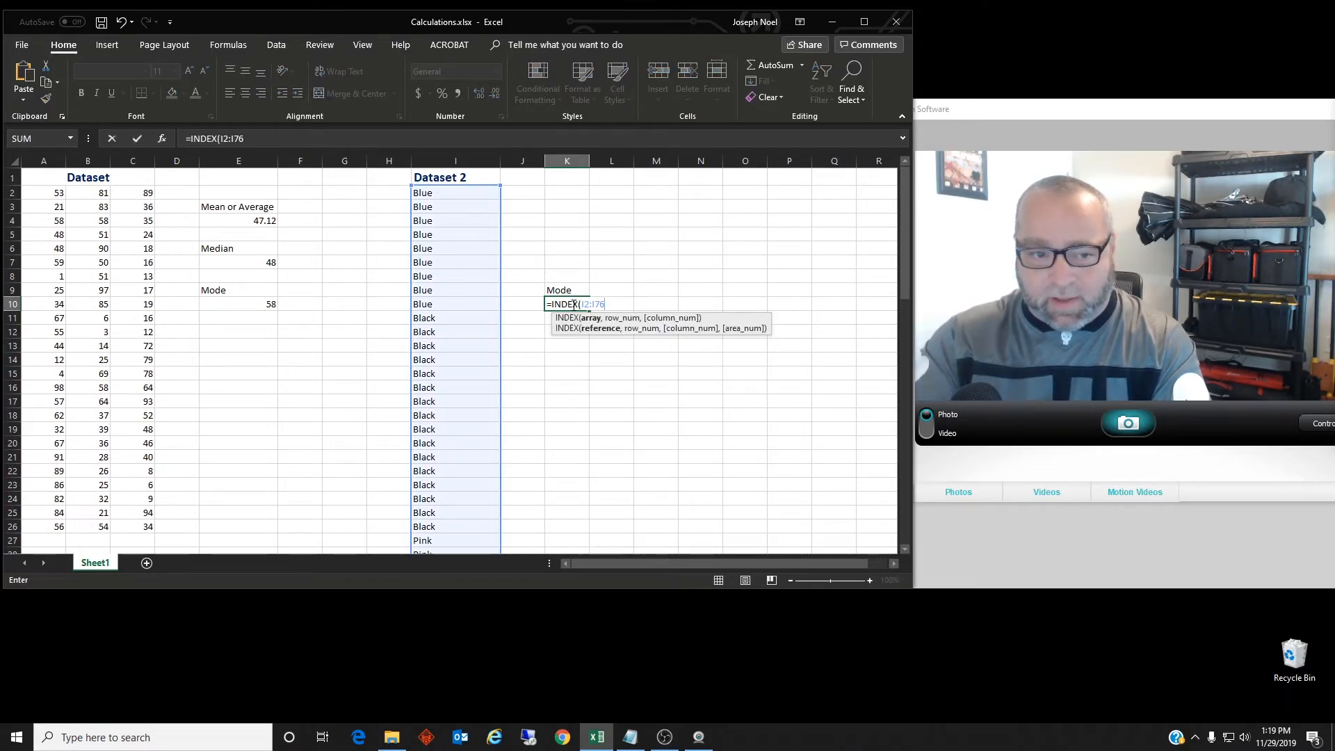
type(",Mode")
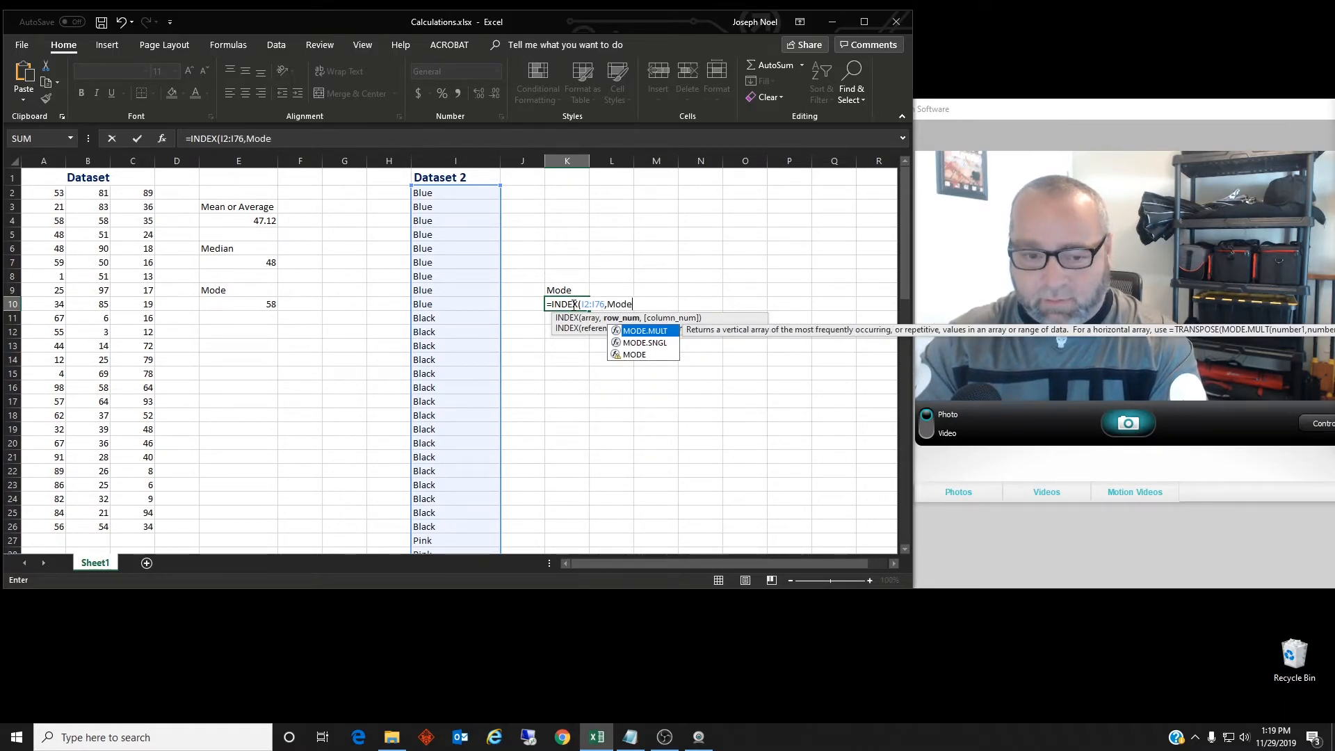
key("Down")
key("Down")
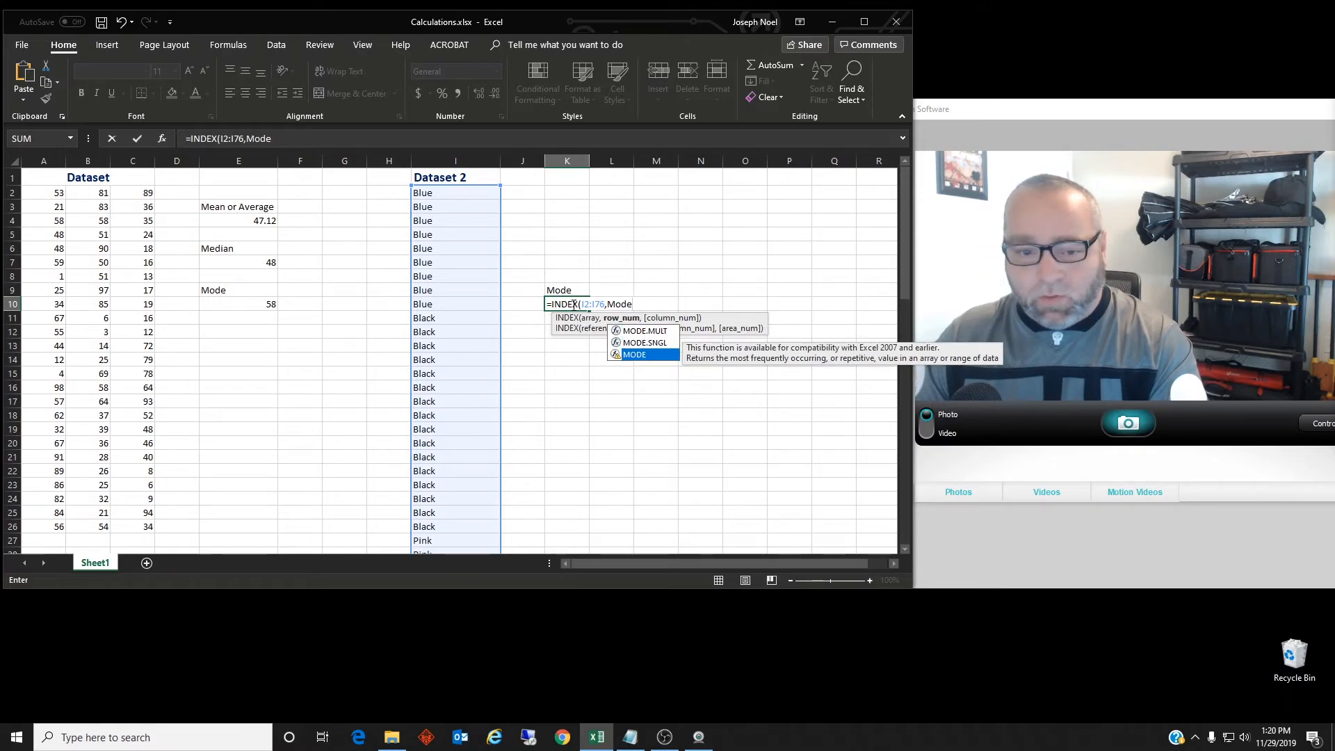
key("Tab")
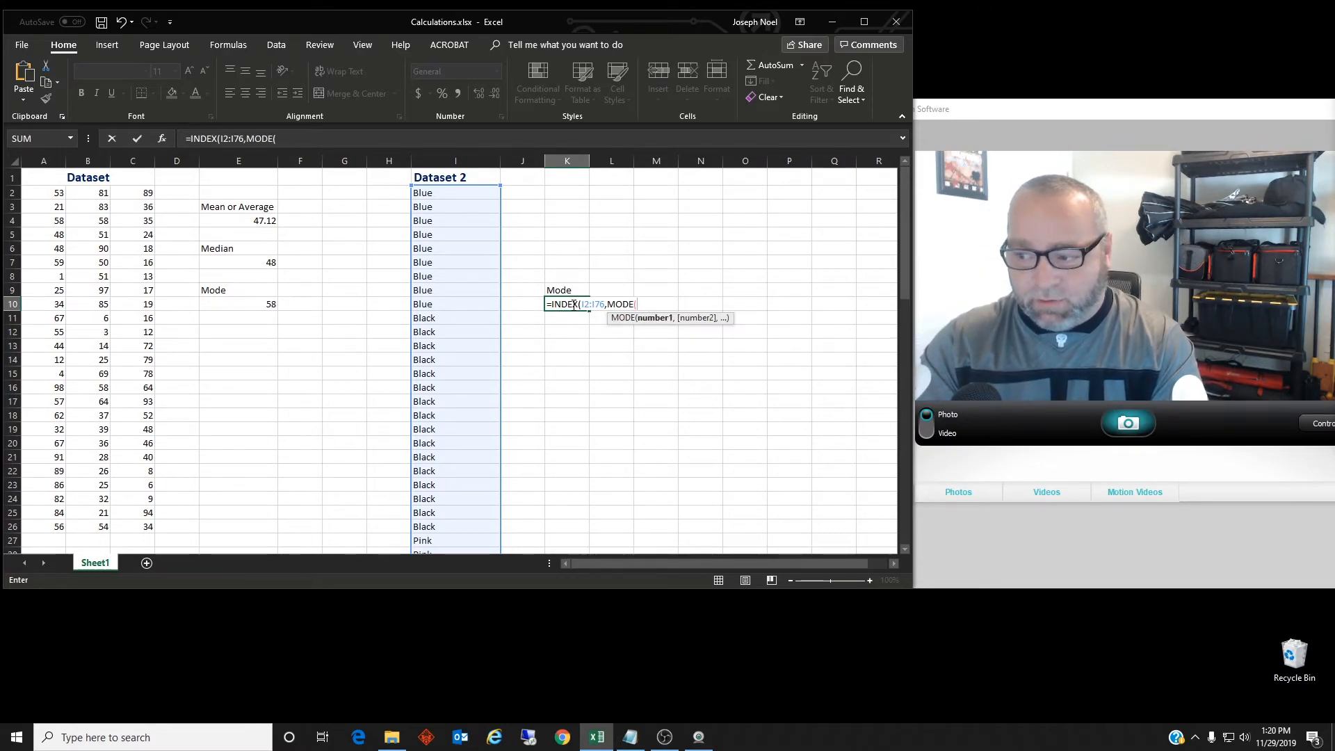
type("Match")
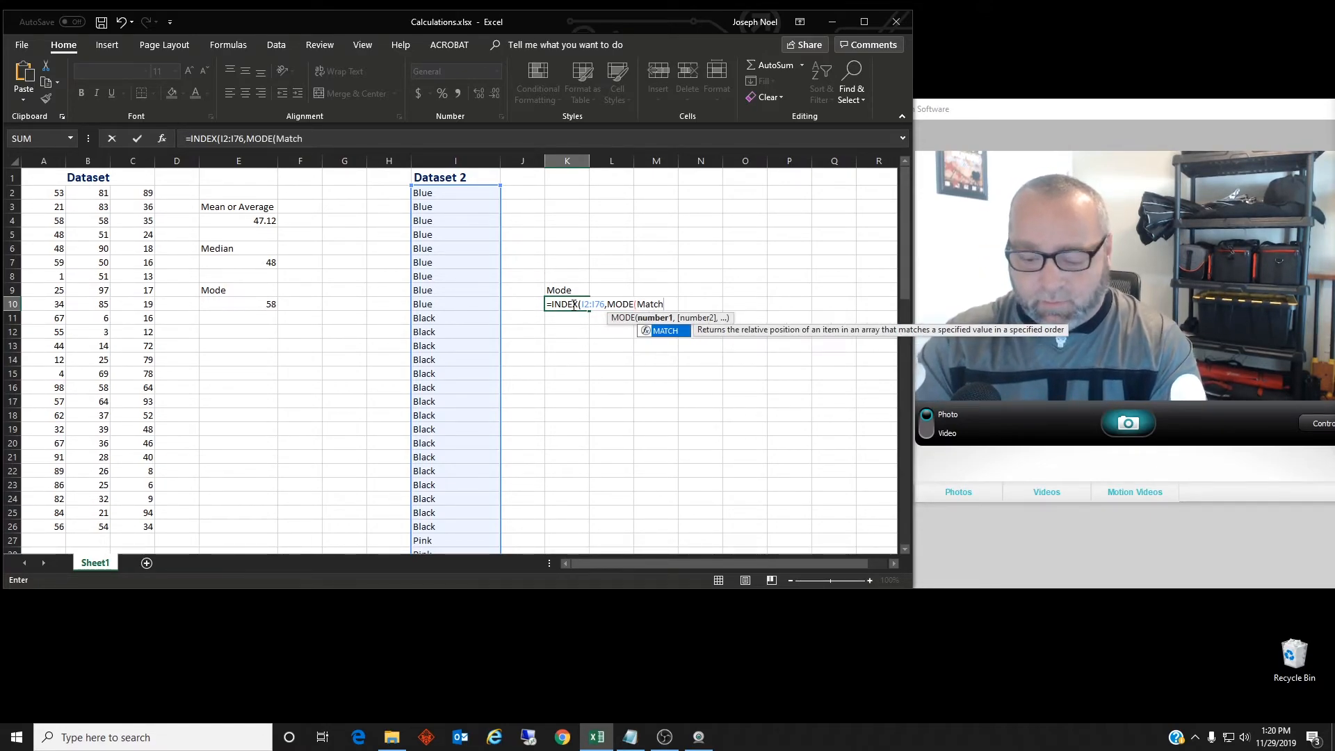
type("(I2:I76")
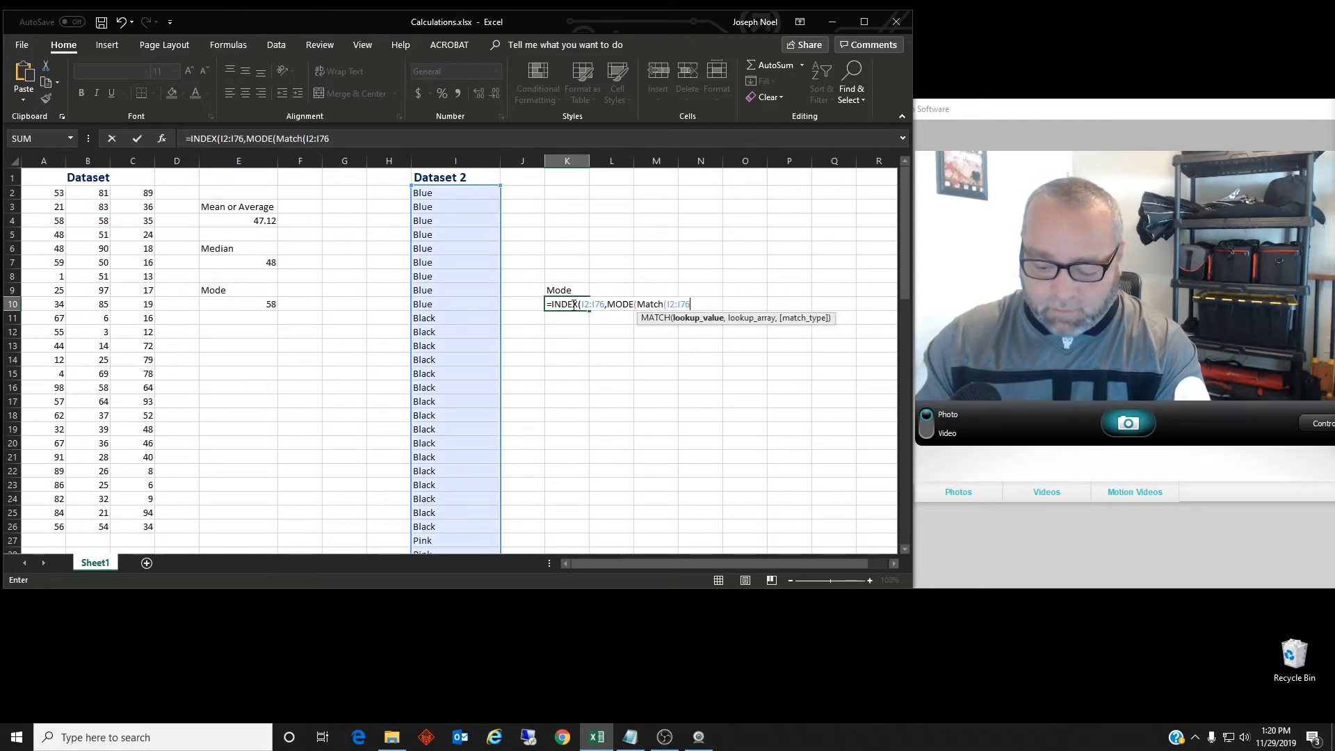
type(",I2:I76")
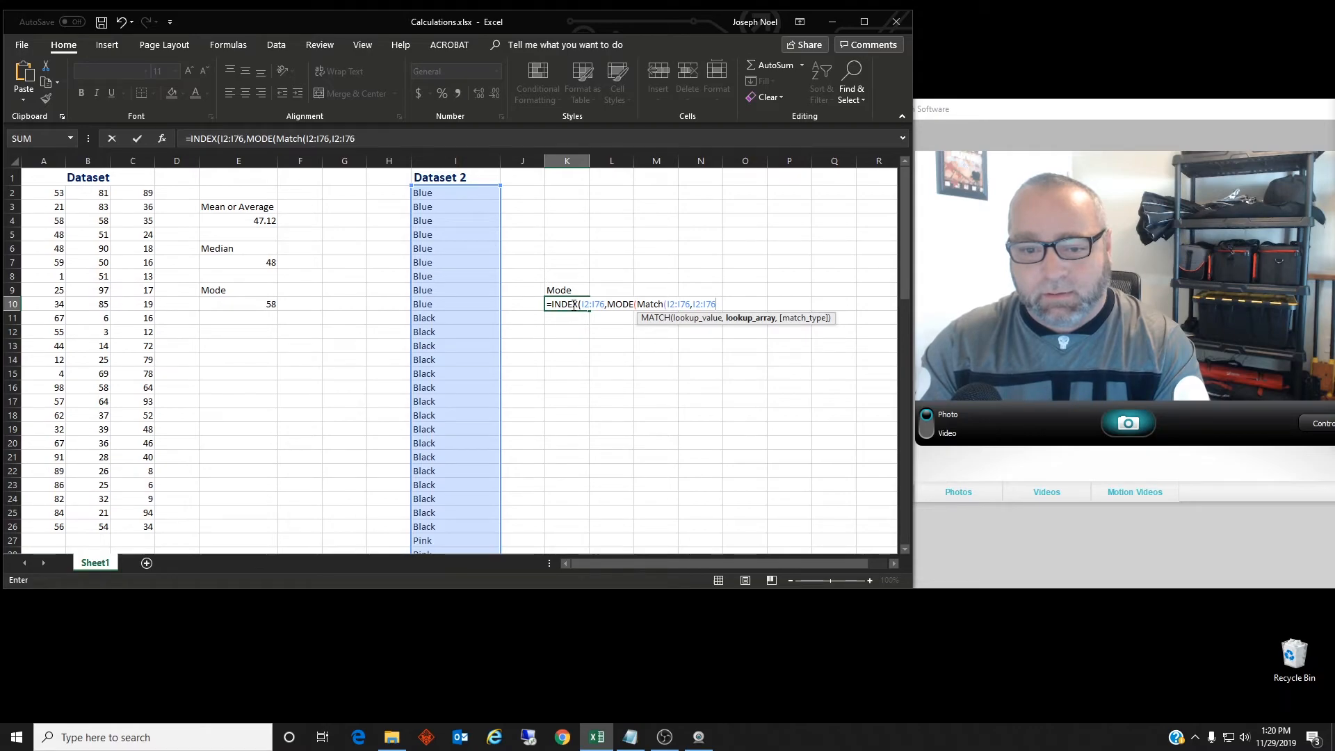
type(",")
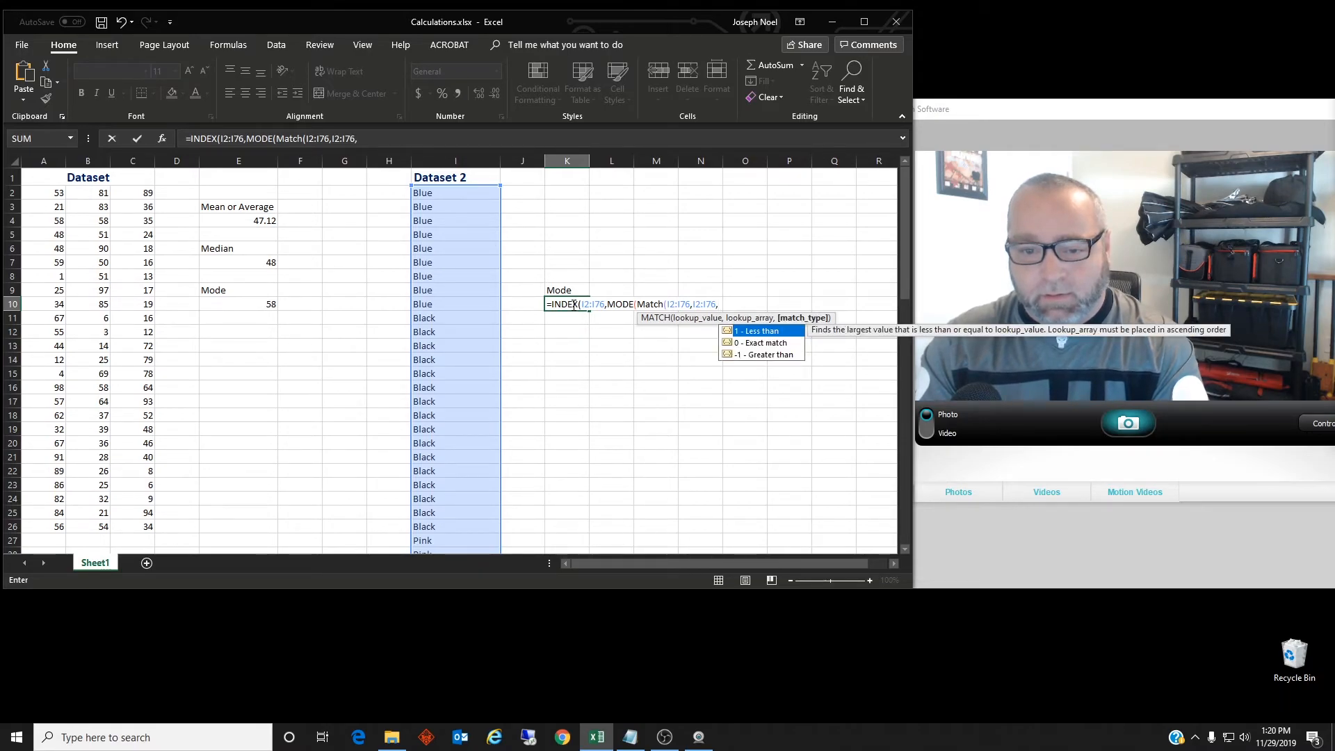
key("Down")
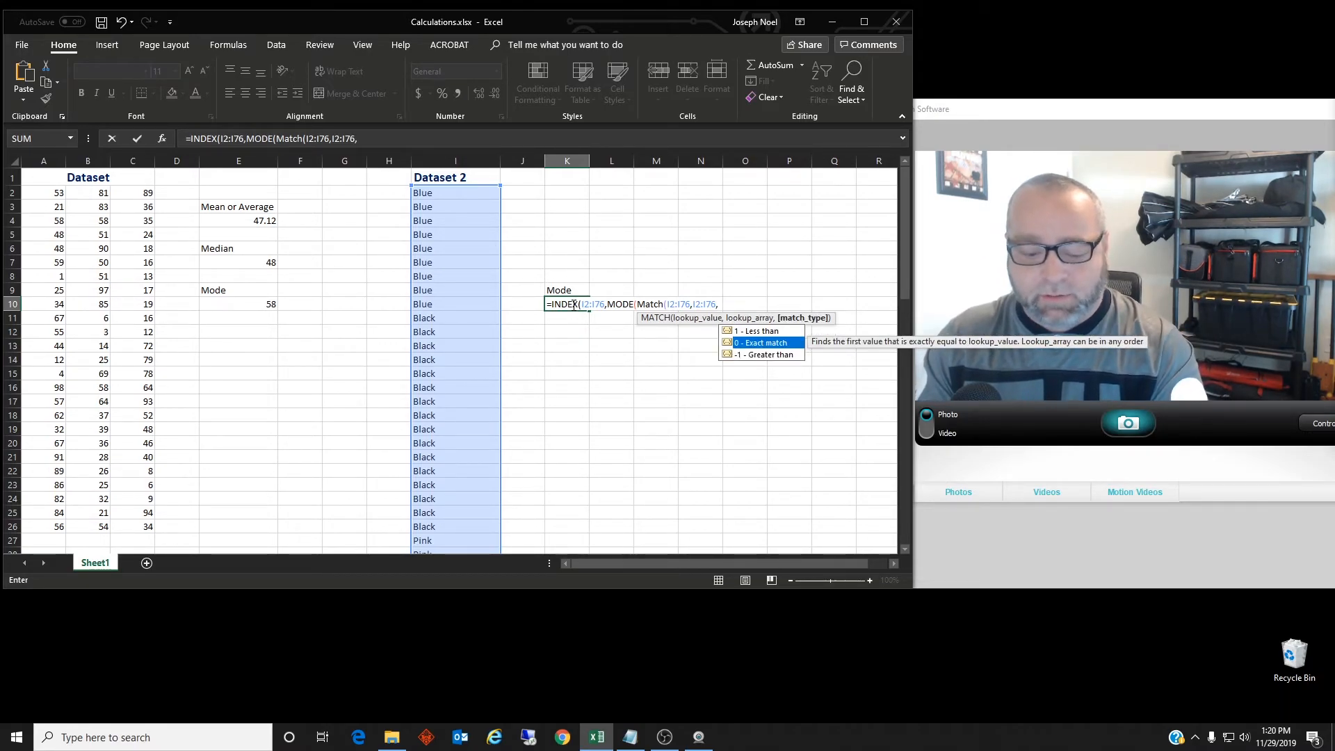
key("Tab")
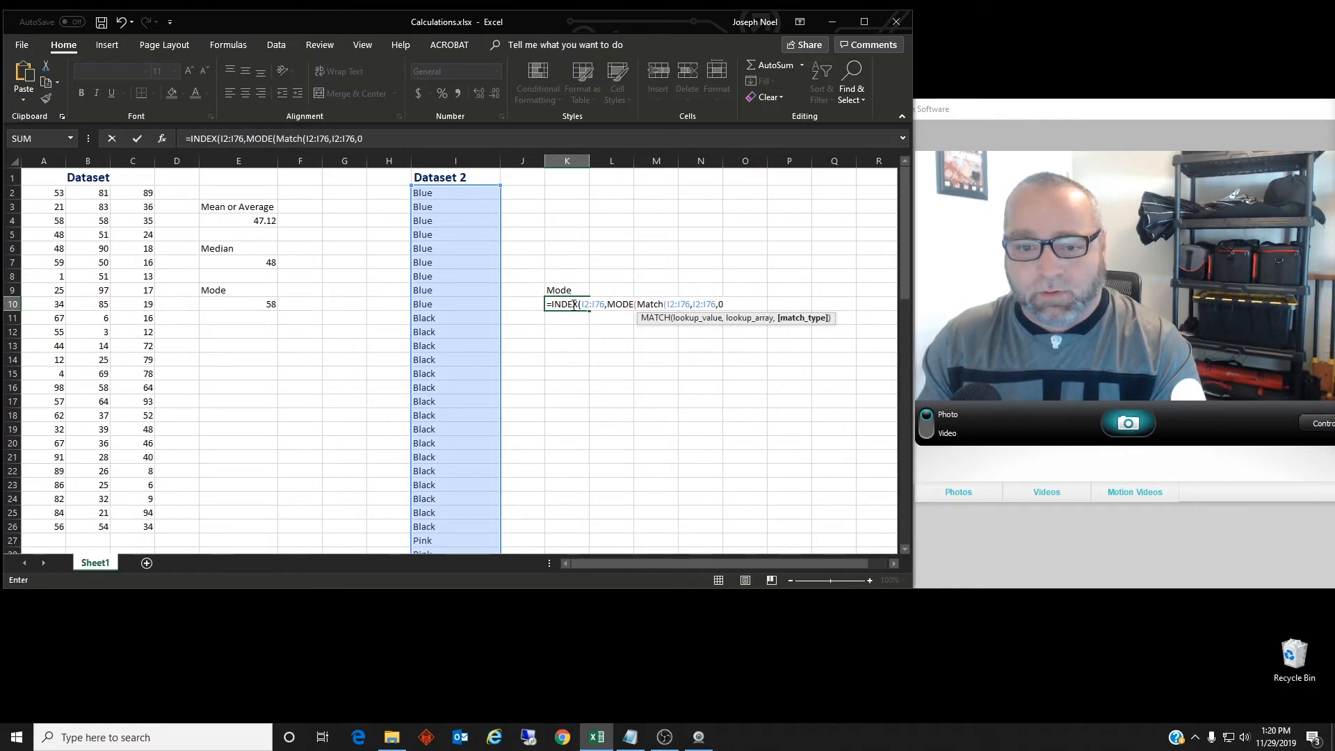
key("Return")
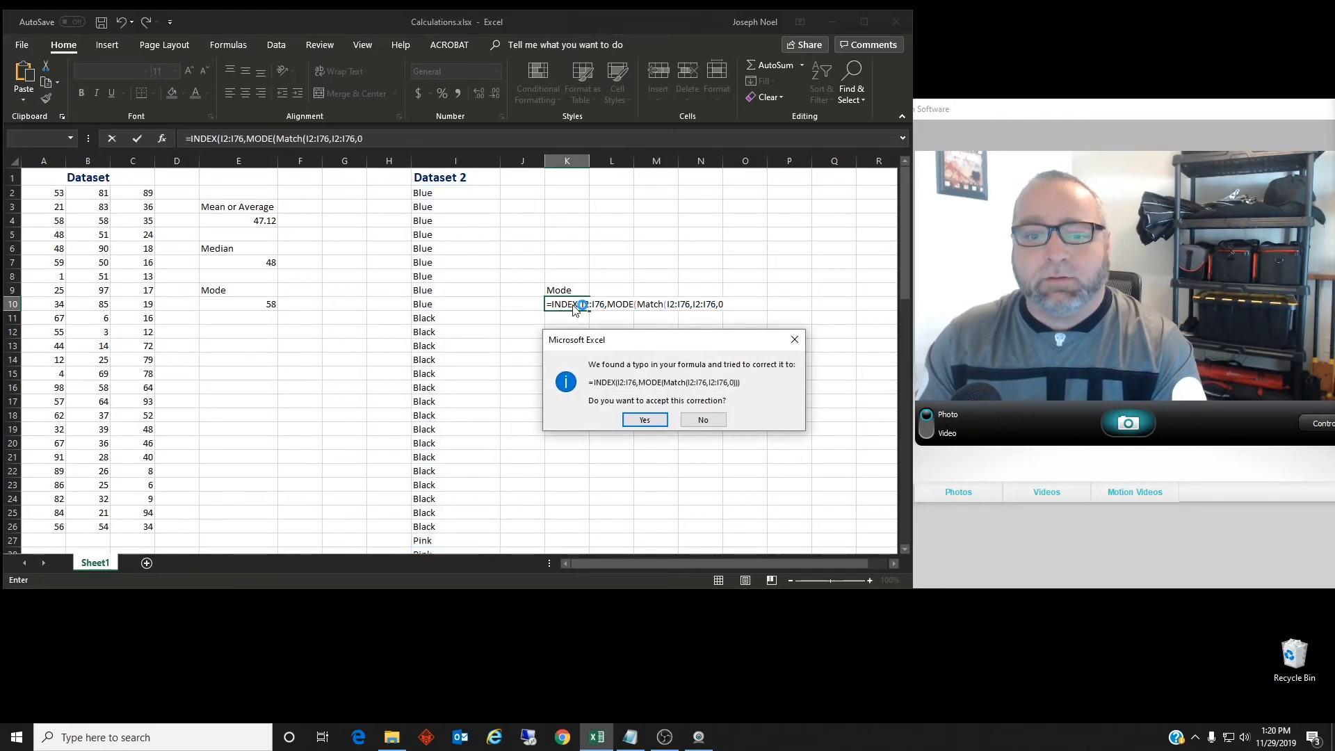
left_click(637, 421)
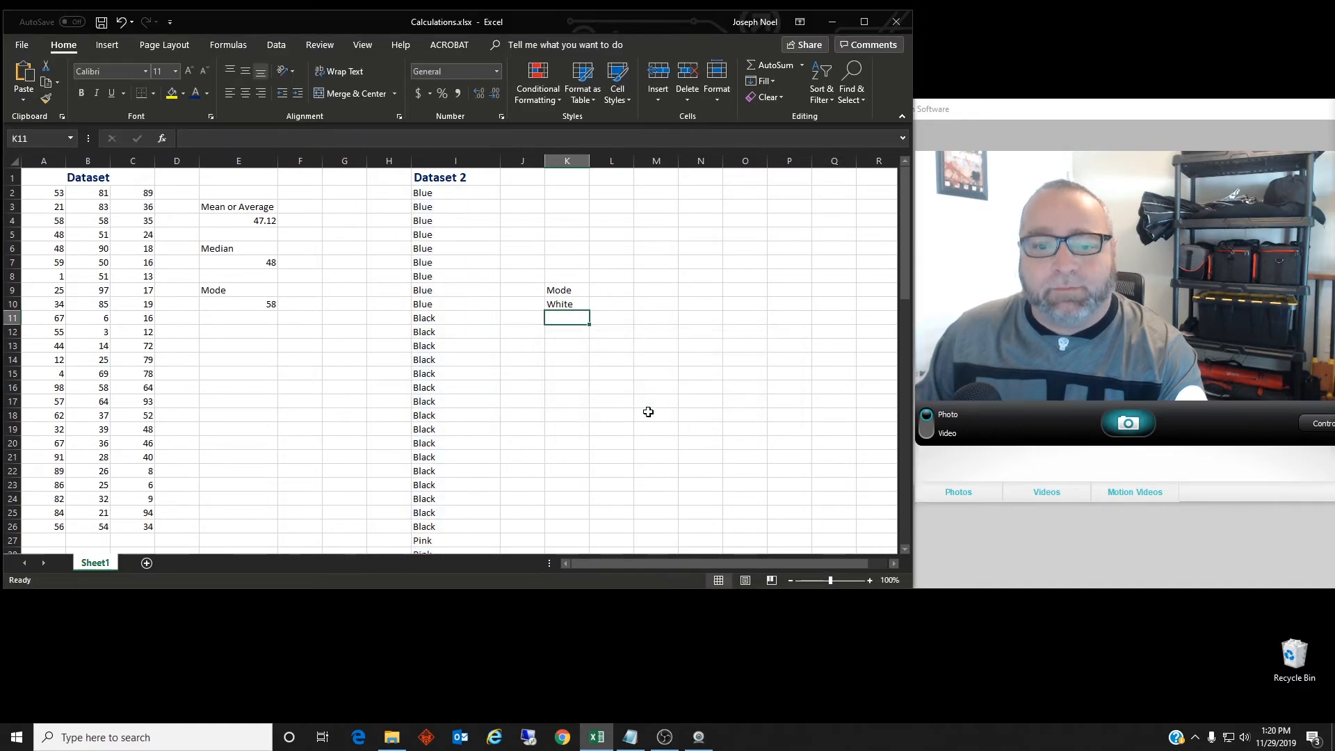
left_click(569, 303)
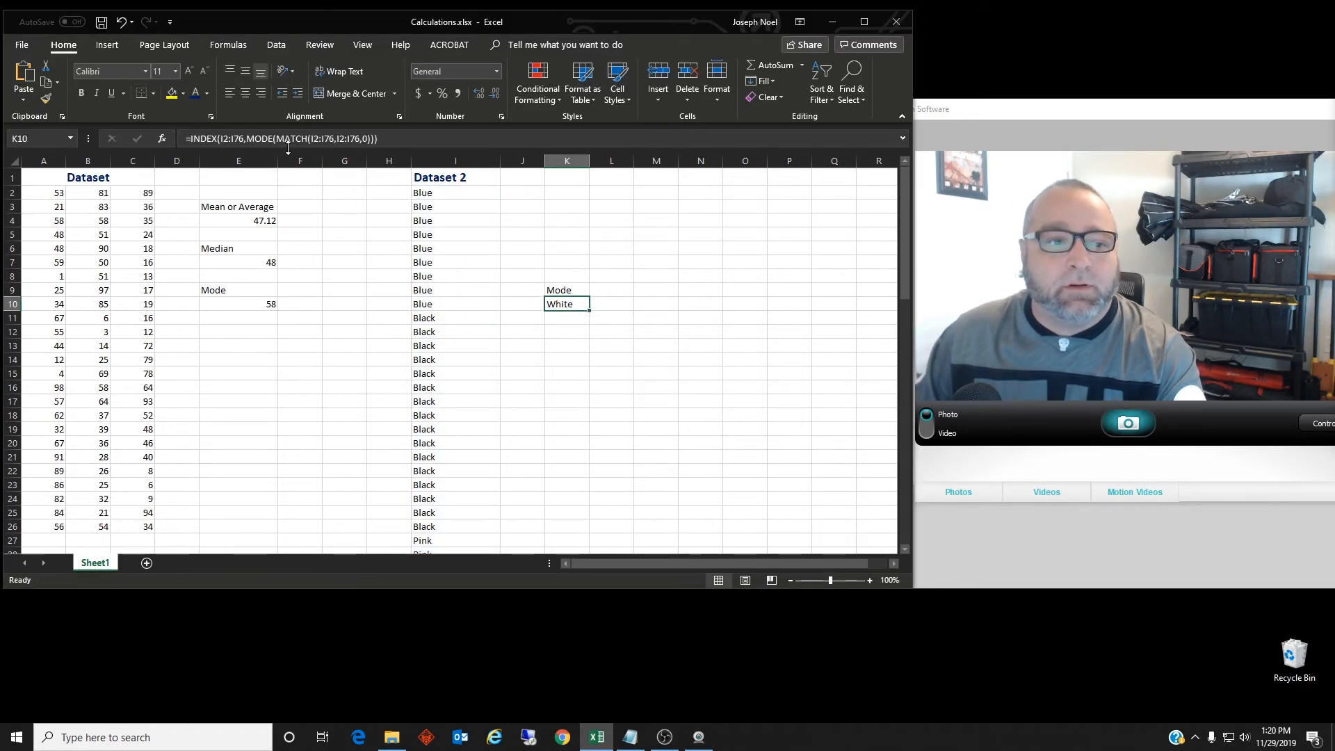
left_click(566, 318)
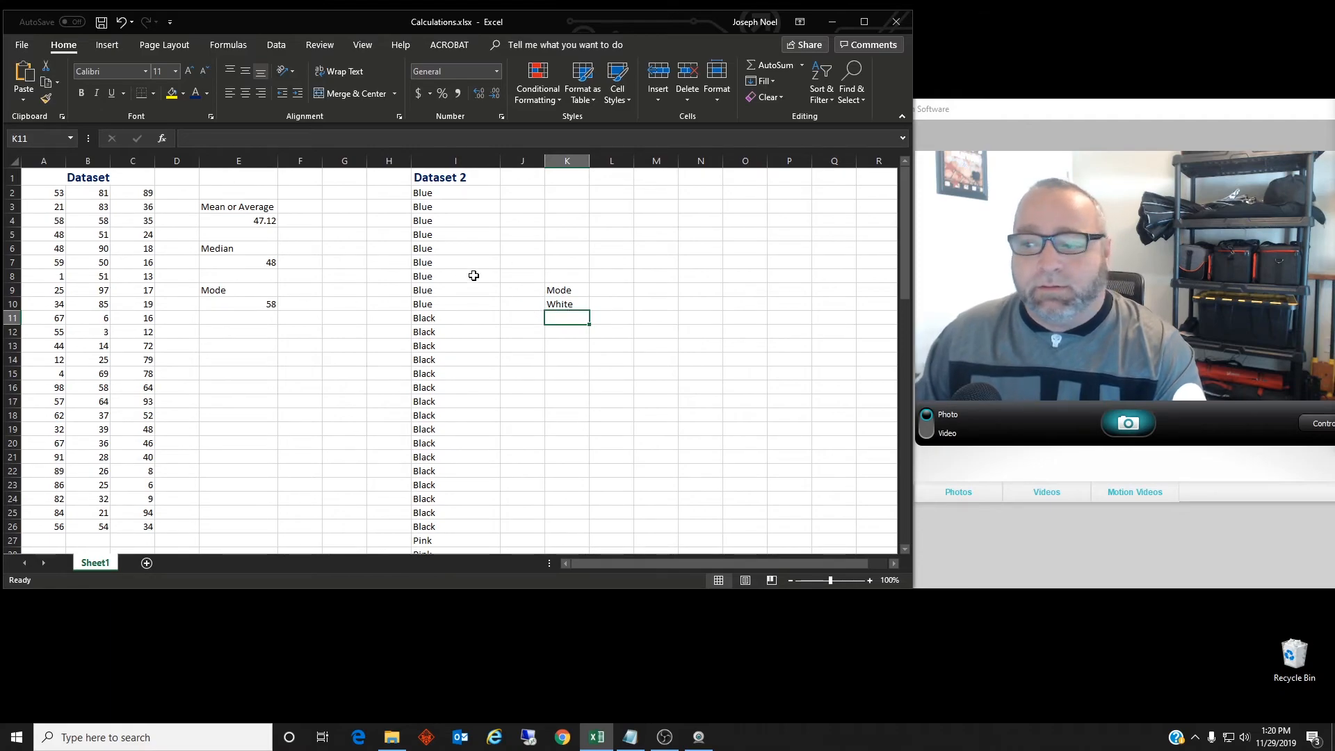
scroll(459, 271, "down", 13)
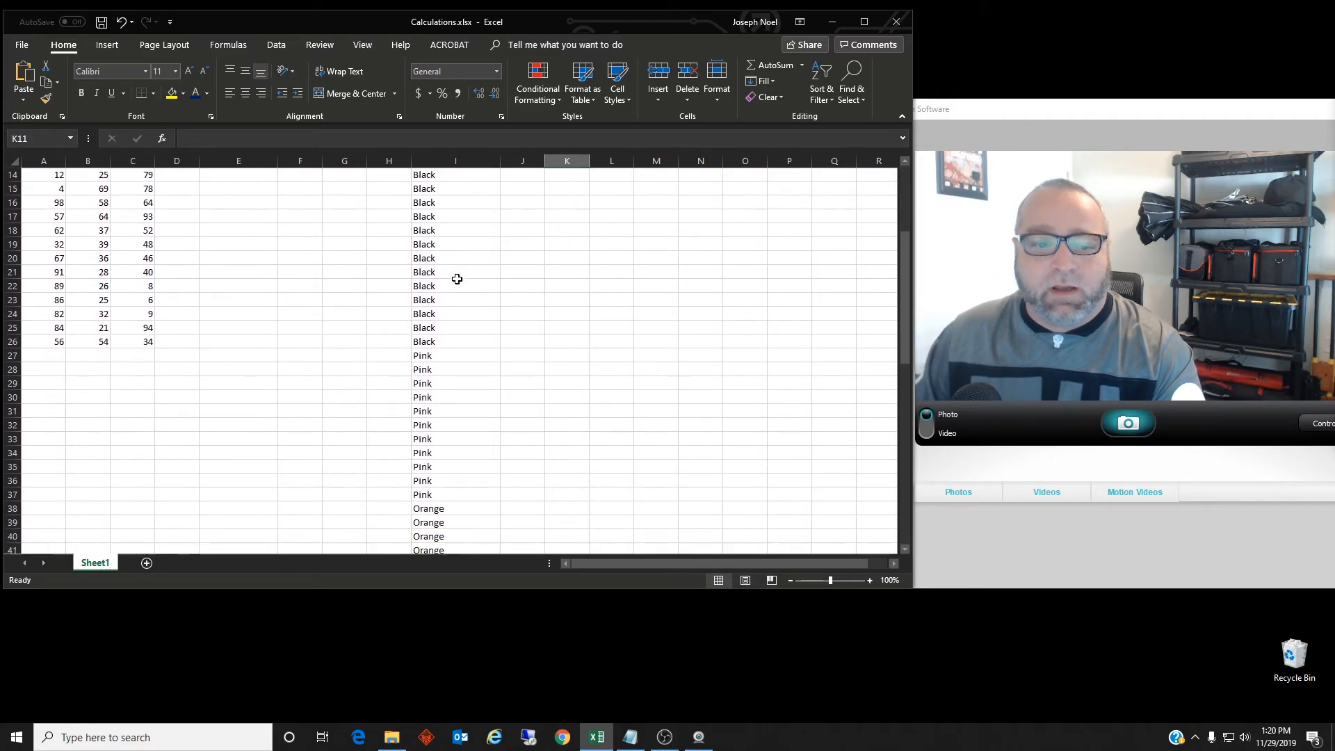
scroll(458, 286, "down", 4)
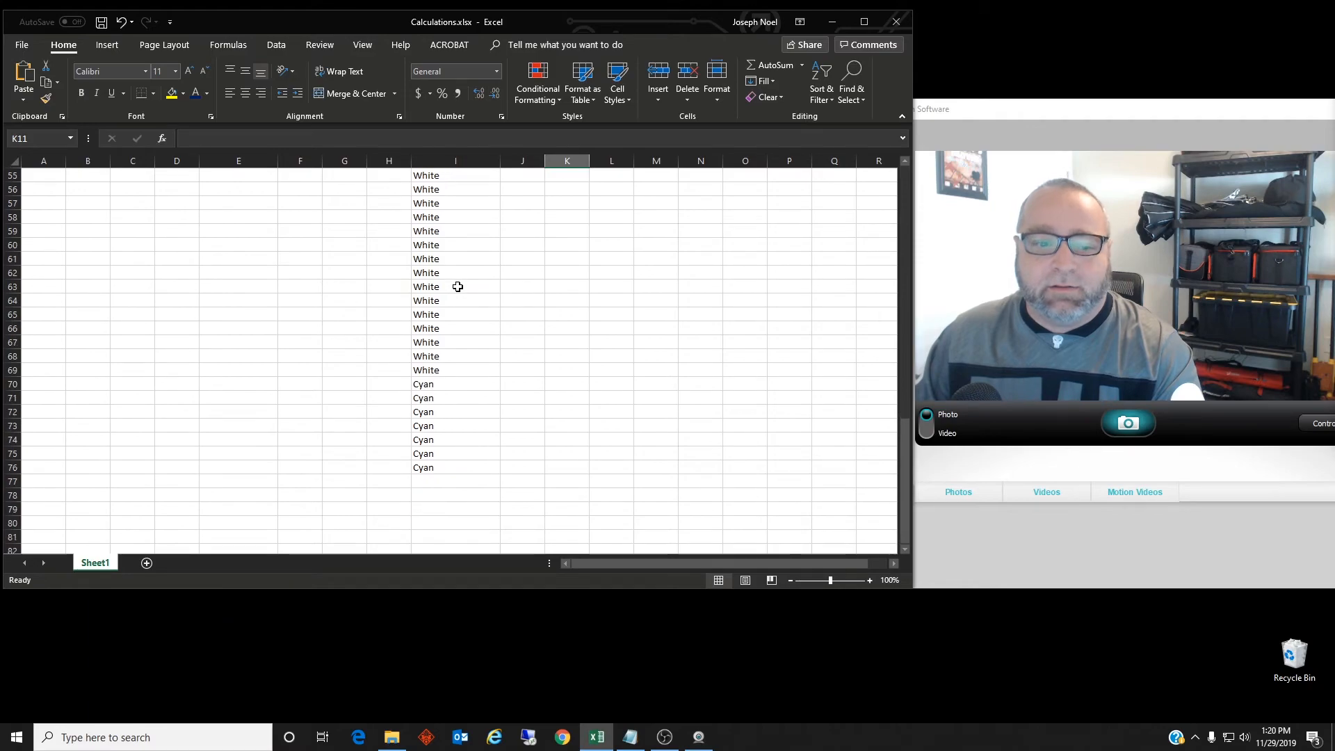
scroll(458, 286, "up", 5)
scroll(458, 286, "up", 12)
left_click(576, 306)
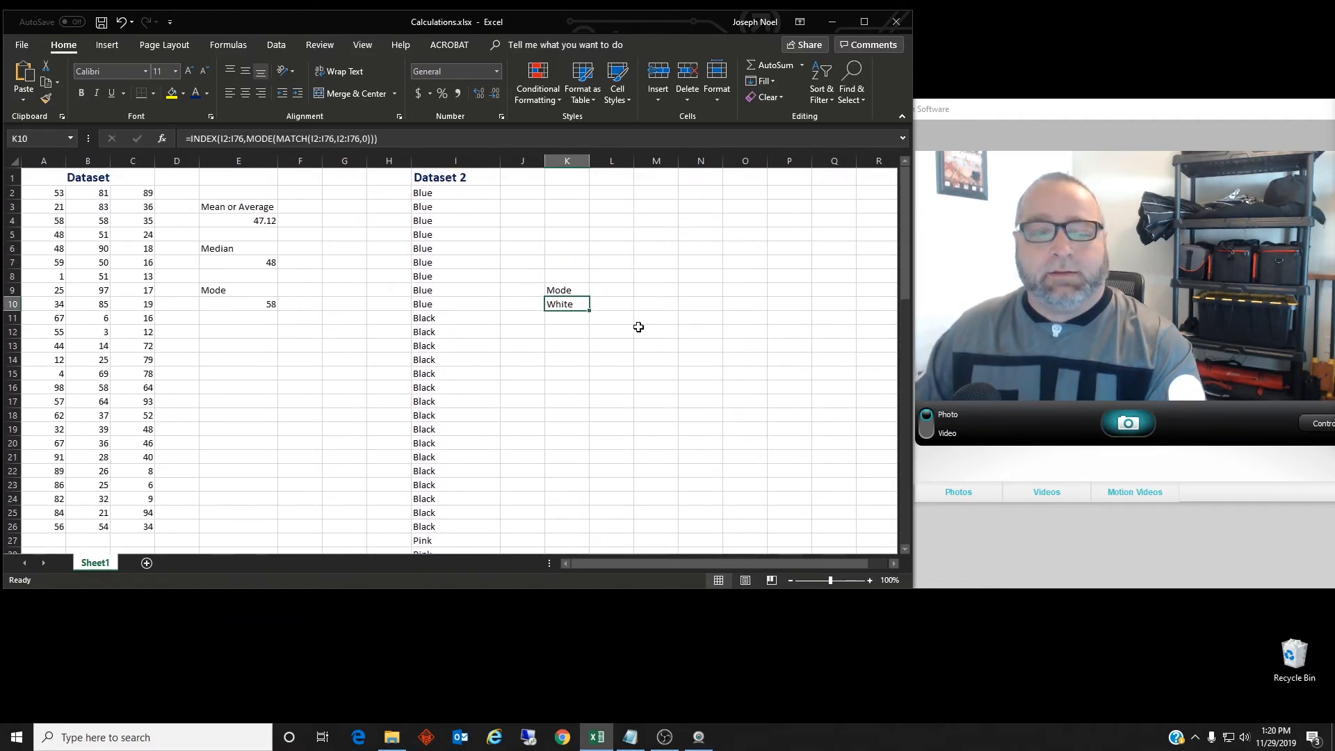